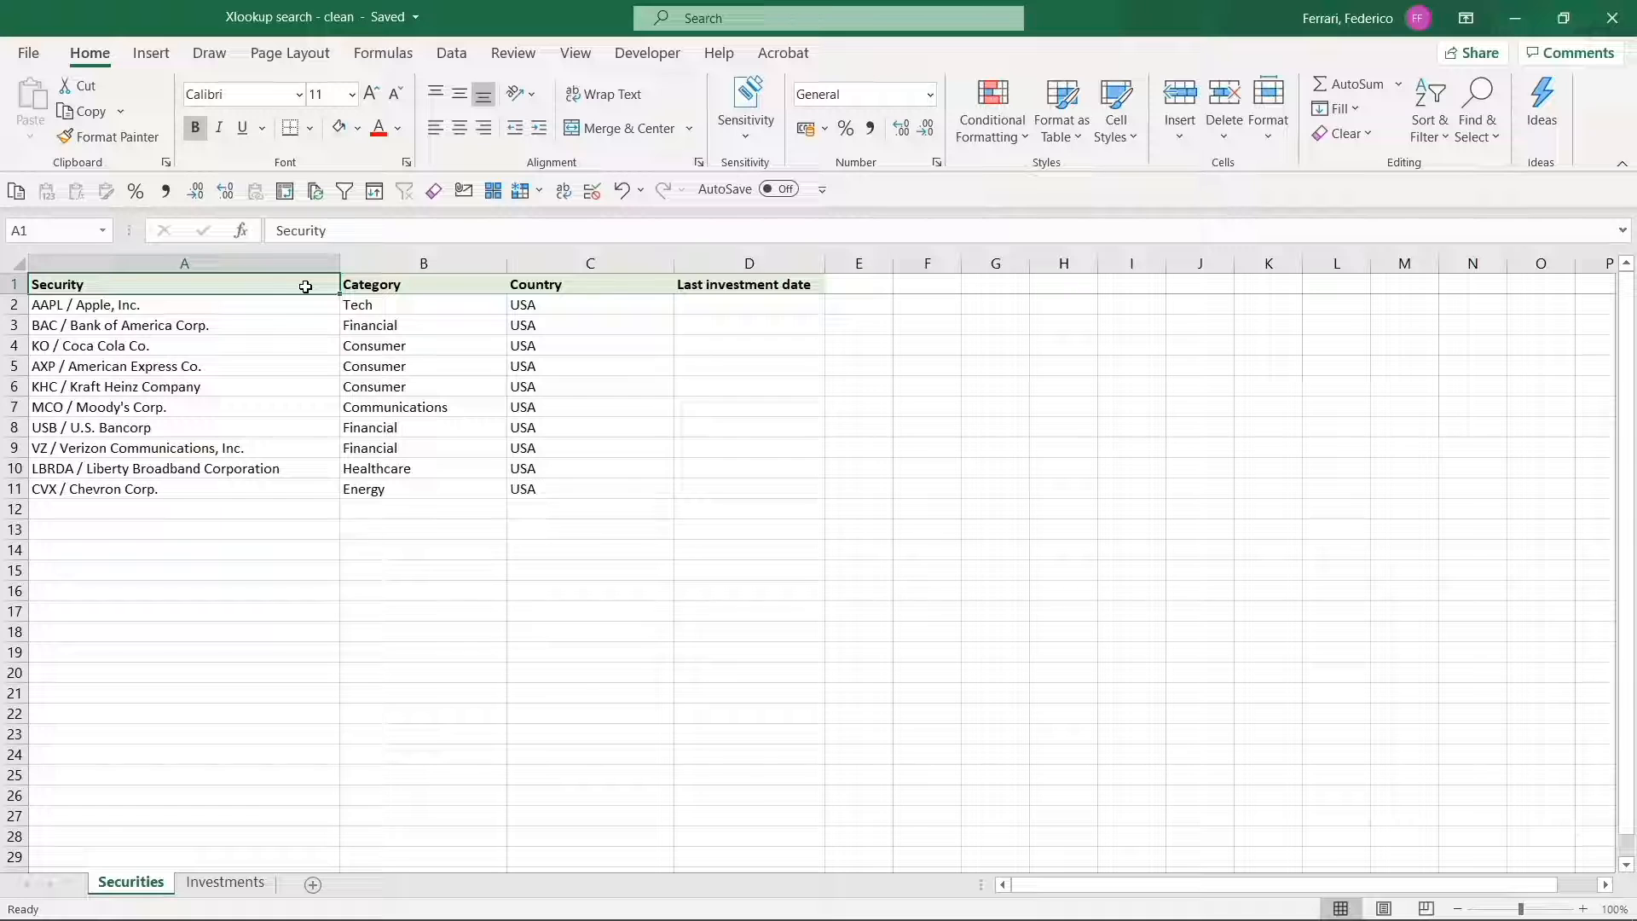
# Examine the Securities sheet's security, category, country and last investment date columns.
pyautogui.press('Down')
pyautogui.press('Down')
pyautogui.press('Down')
pyautogui.press('Down')
pyautogui.press('Down')
pyautogui.press('Down')
pyautogui.press('Down')
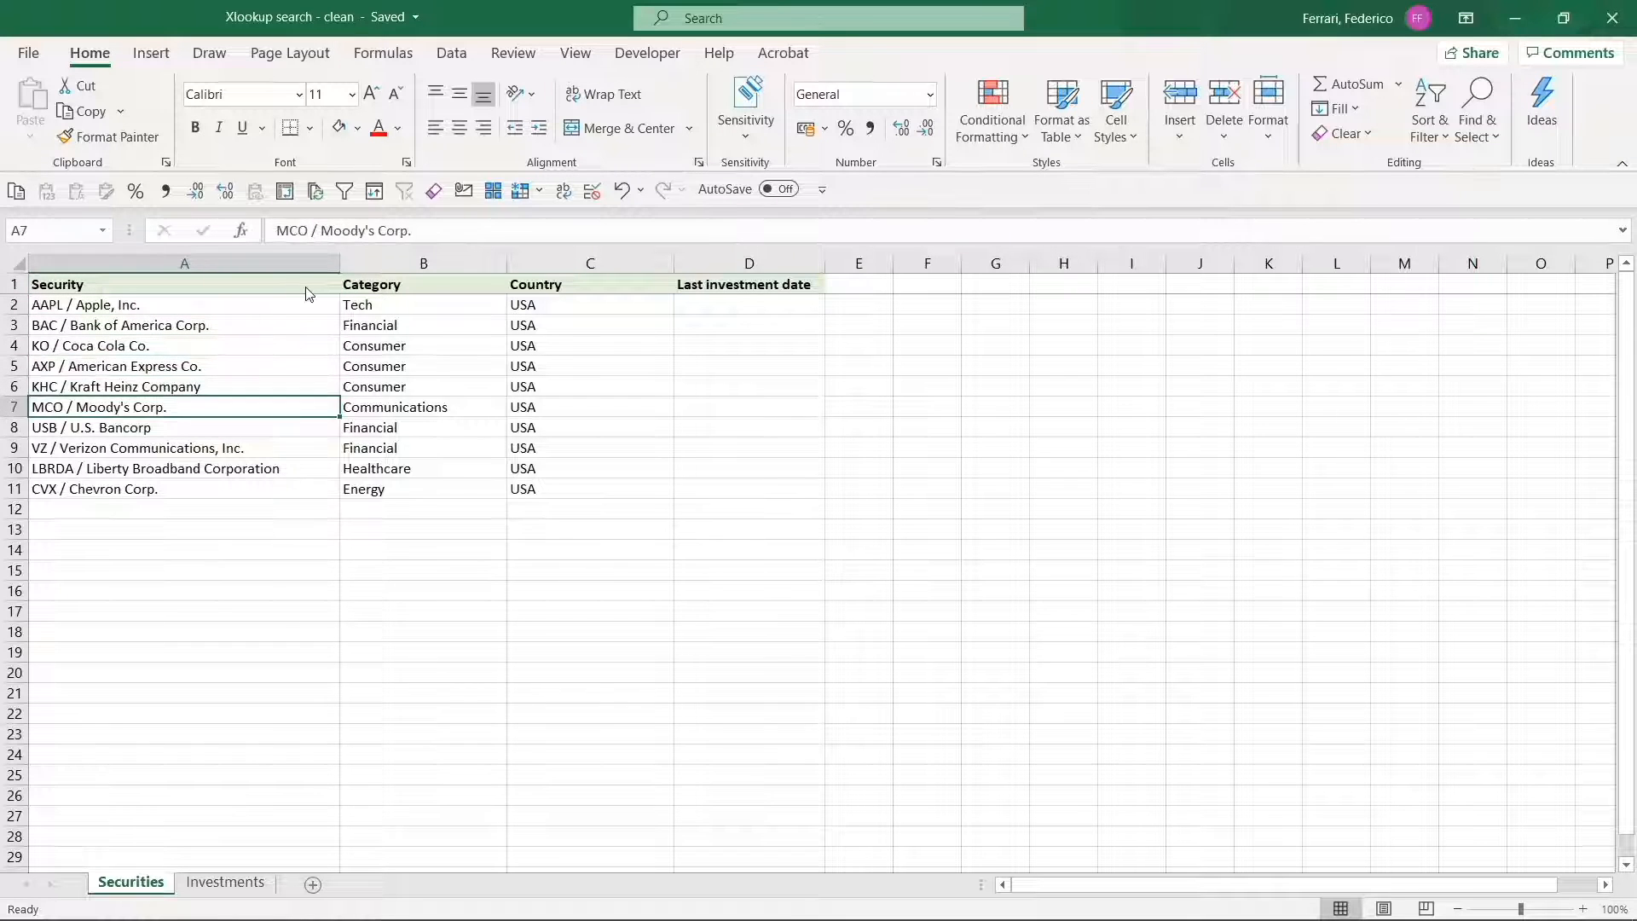
pyautogui.press('Down')
pyautogui.press('Up')
pyautogui.press('Up')
pyautogui.press('Up')
pyautogui.press('Up')
pyautogui.press('Up')
pyautogui.press('Right')
pyautogui.press('Right')
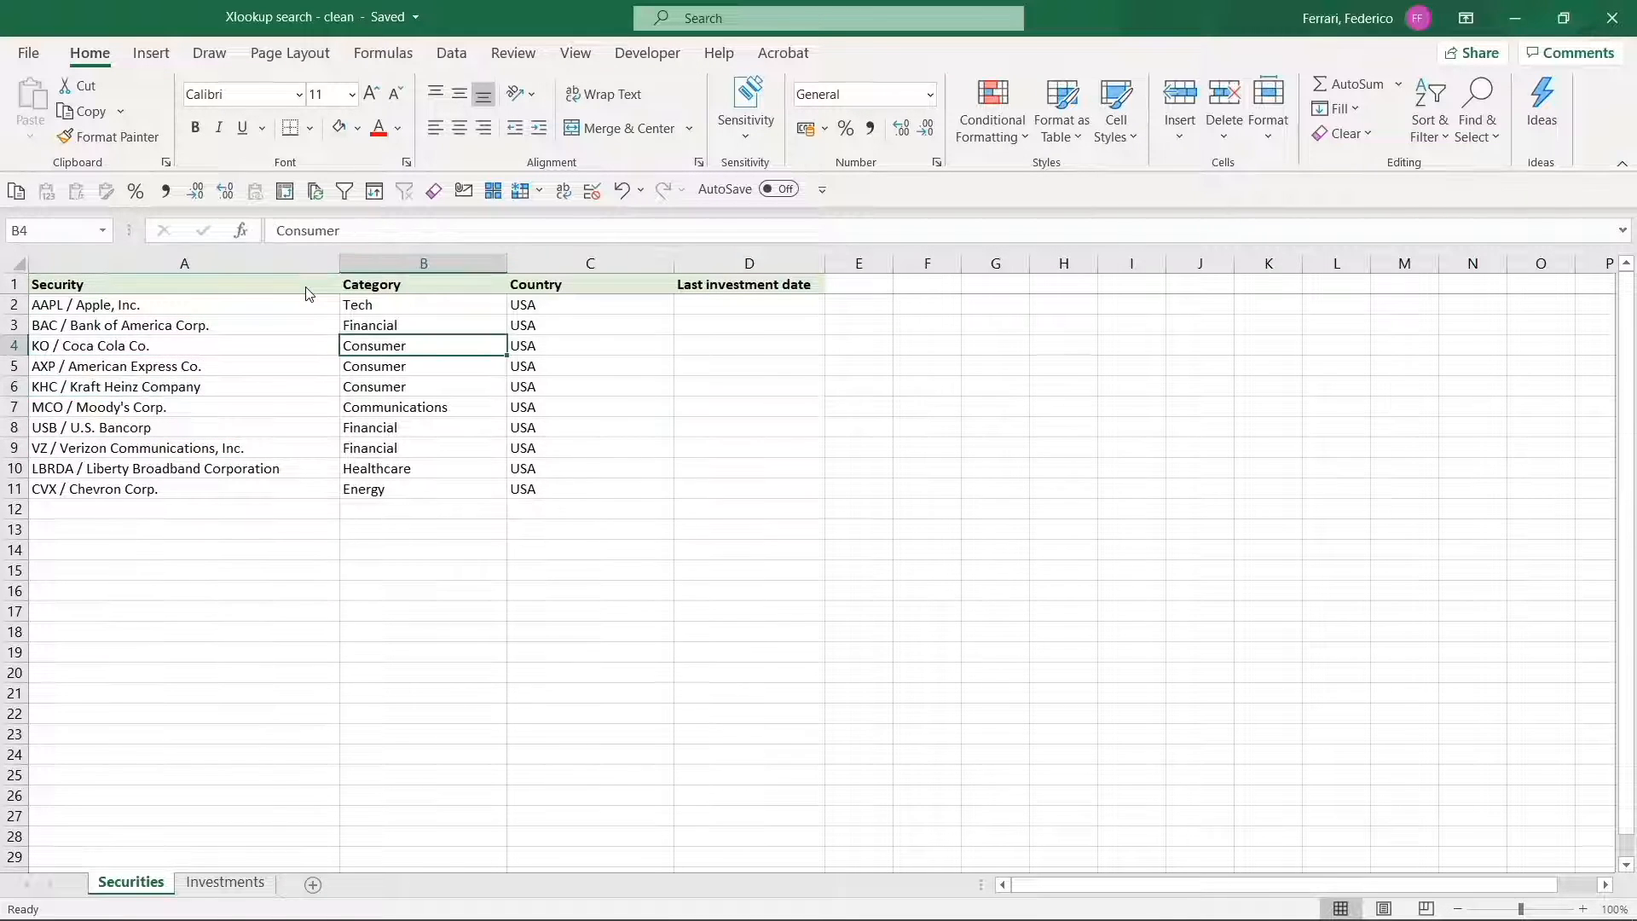
pyautogui.press('Right')
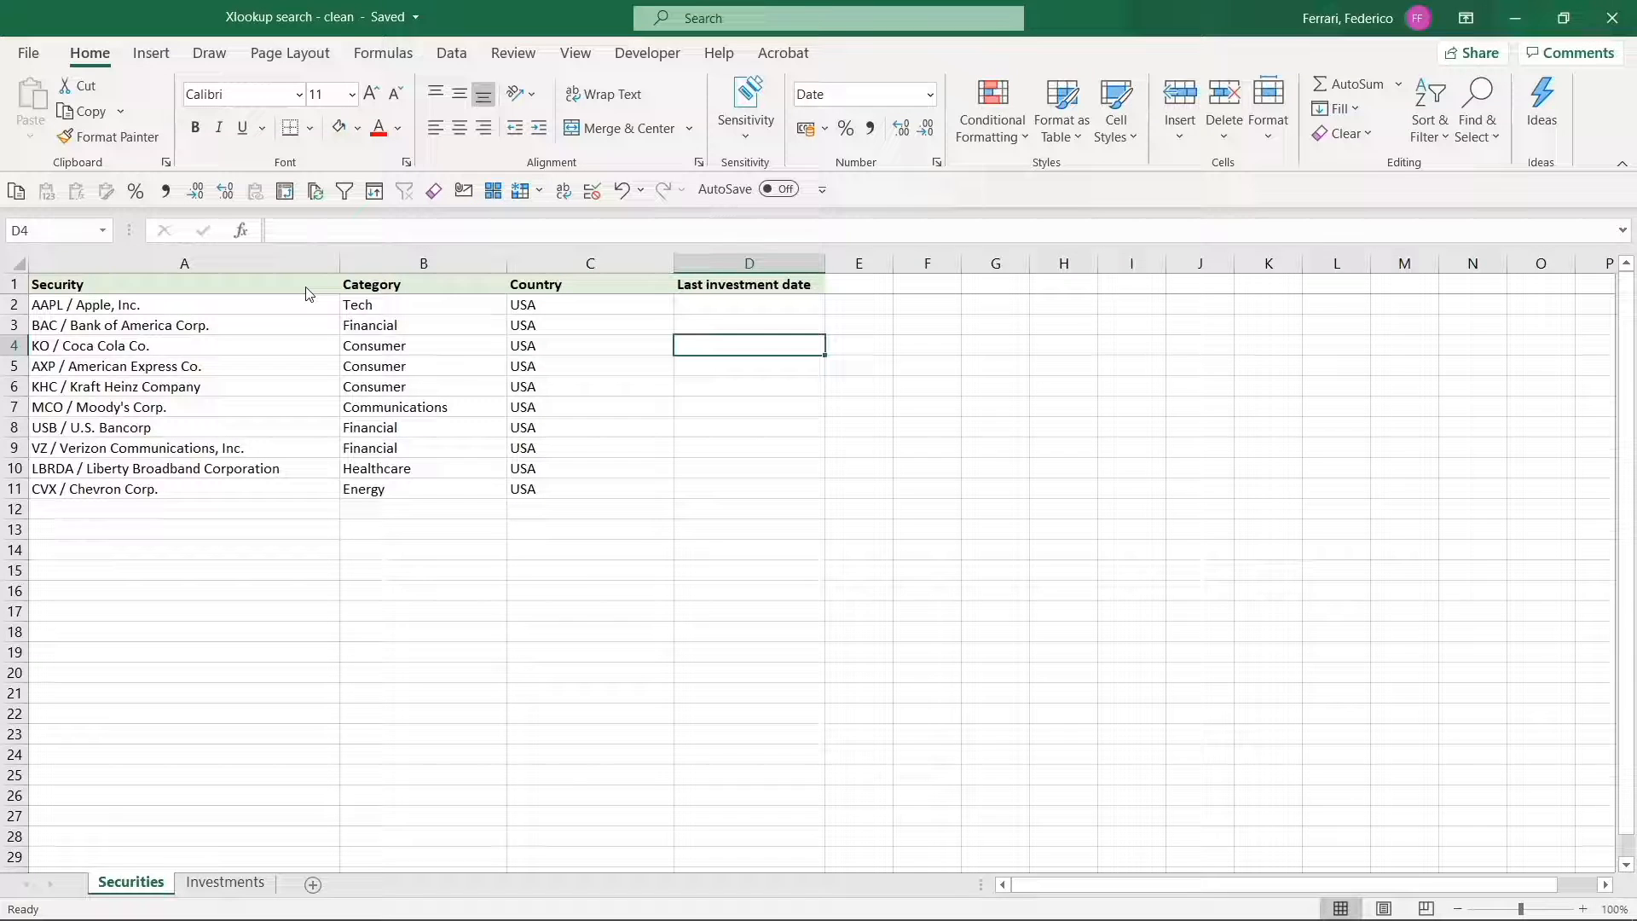
pyautogui.press('Up')
pyautogui.press('Up')
pyautogui.press('Up')
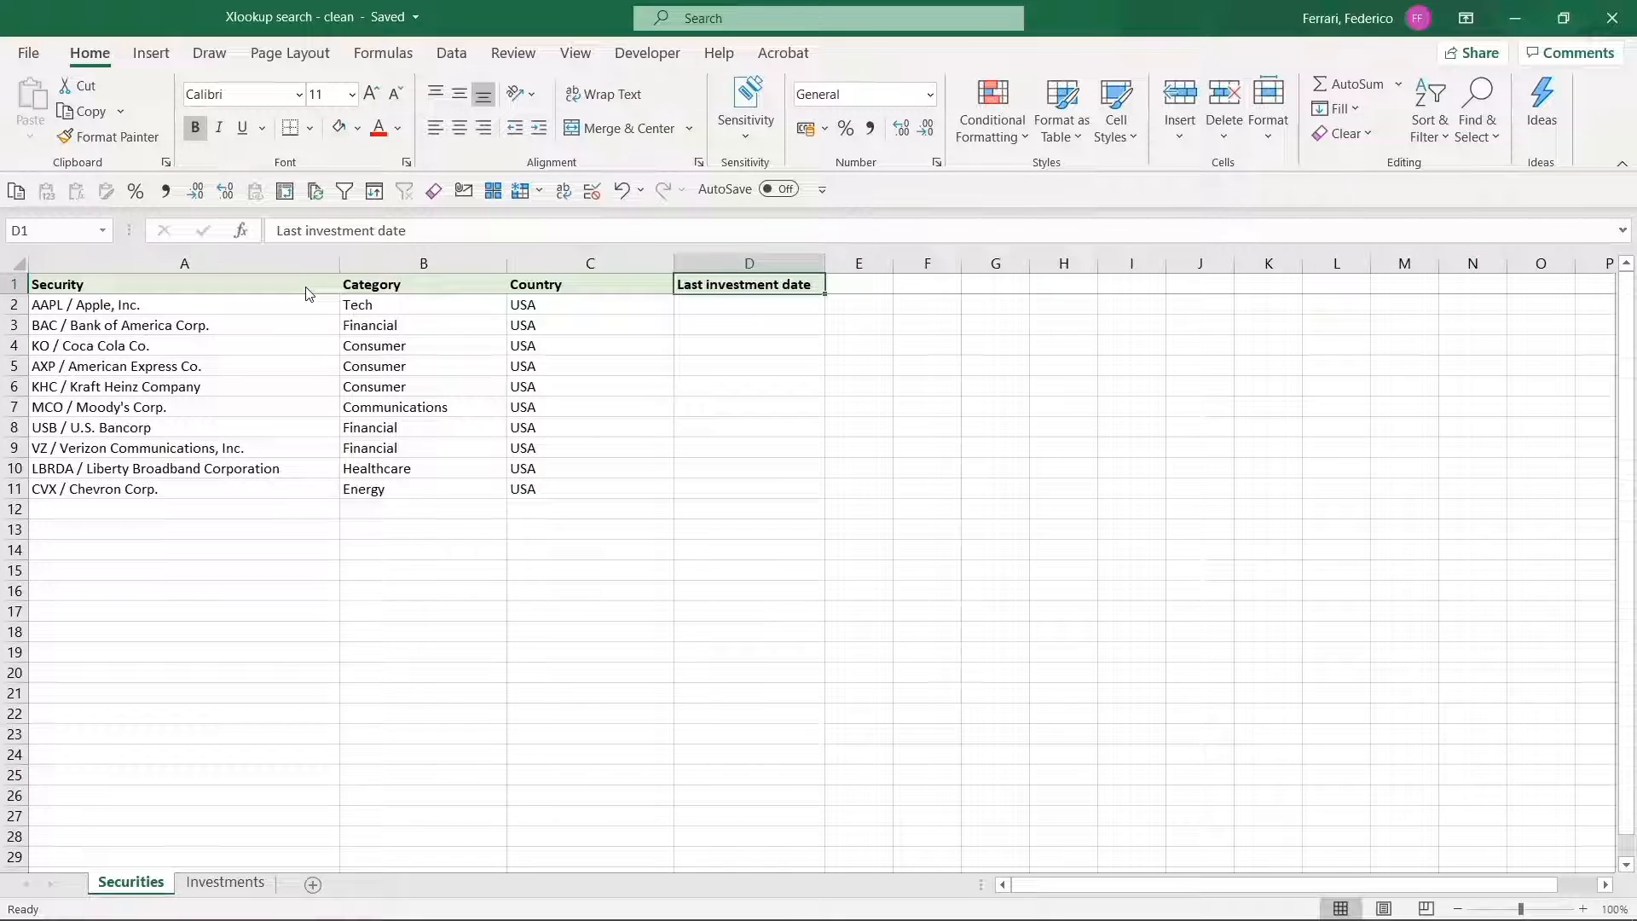
# Review the investment dates and values recorded for each security on the Investments sheet, comparing the earliest and latest date groups.
pyautogui.hotkey('ctrl', 'pagedown')
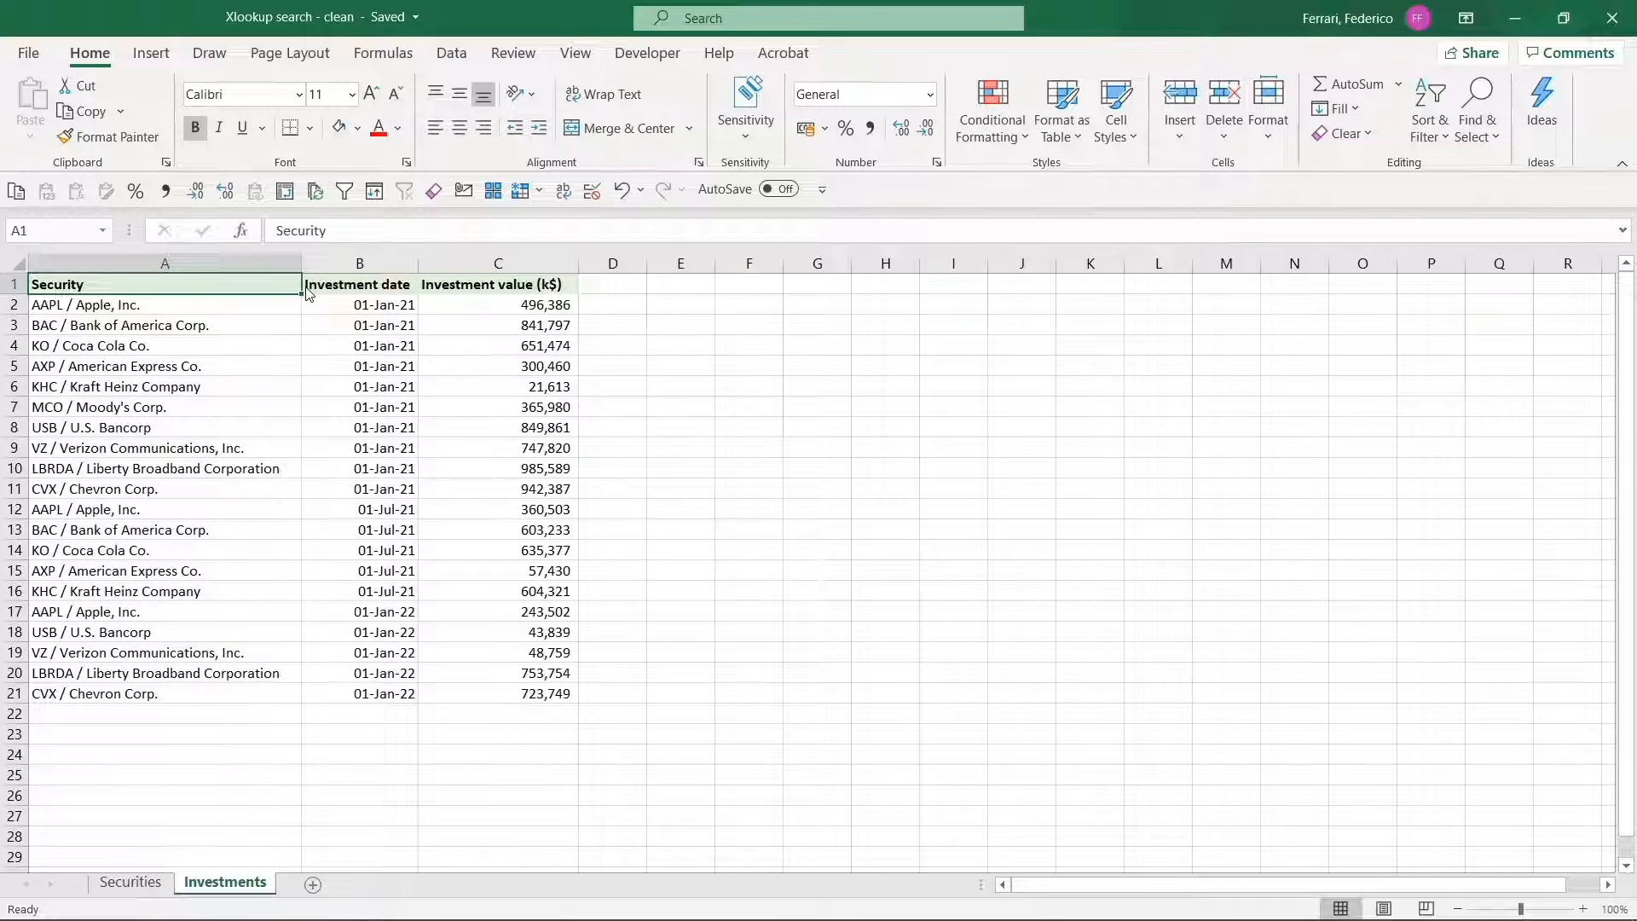
pyautogui.press('Right')
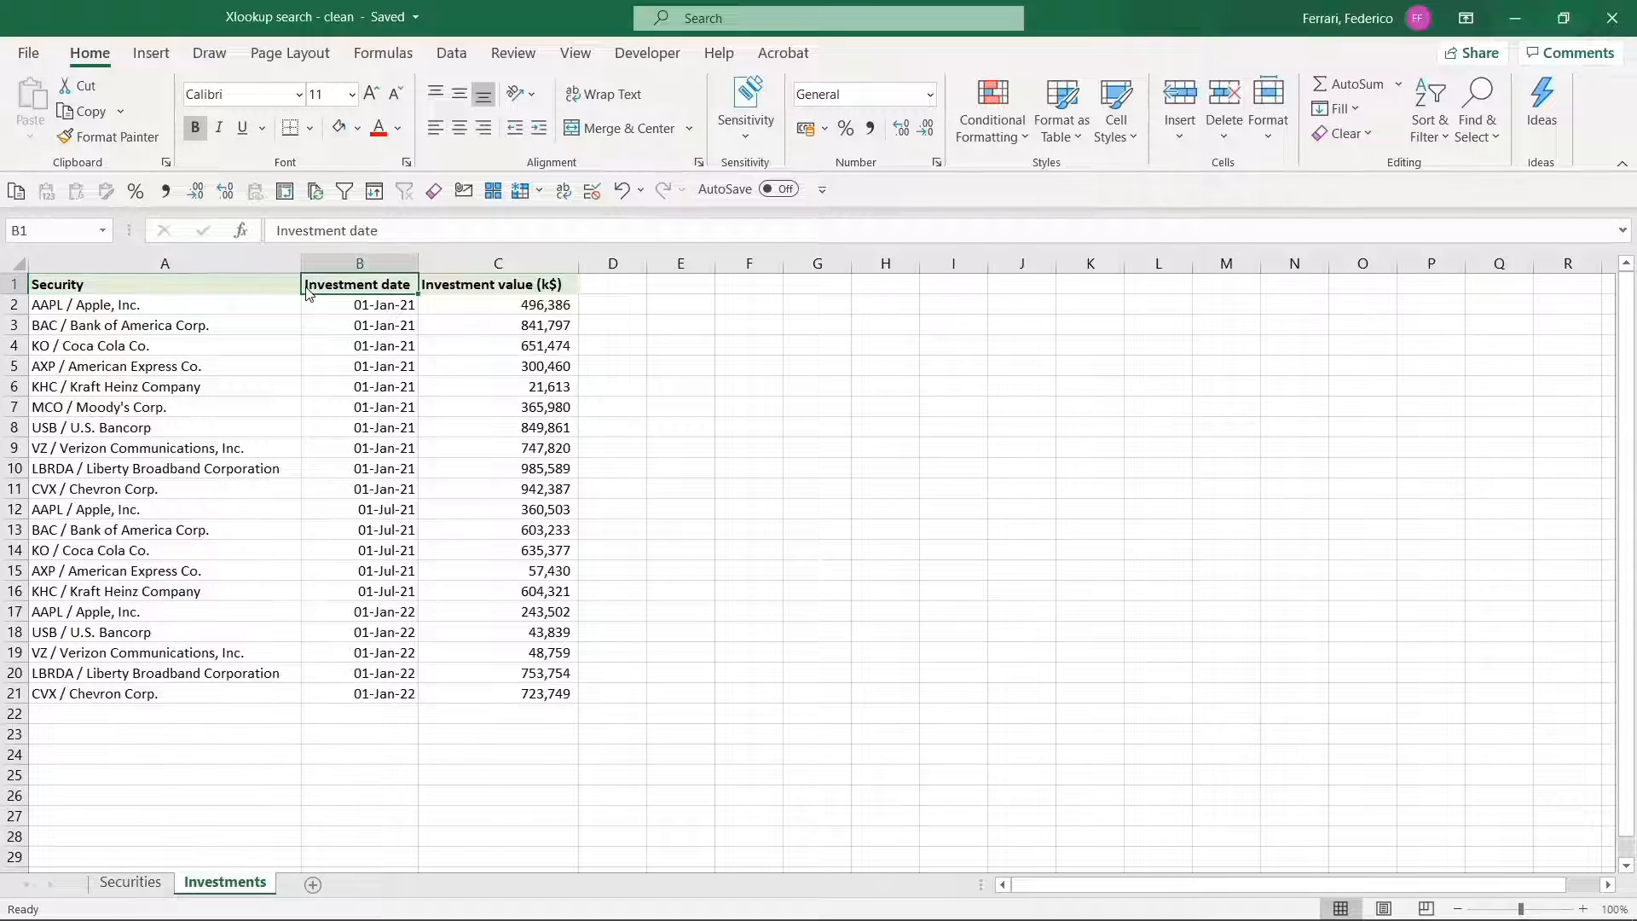
pyautogui.press('Right')
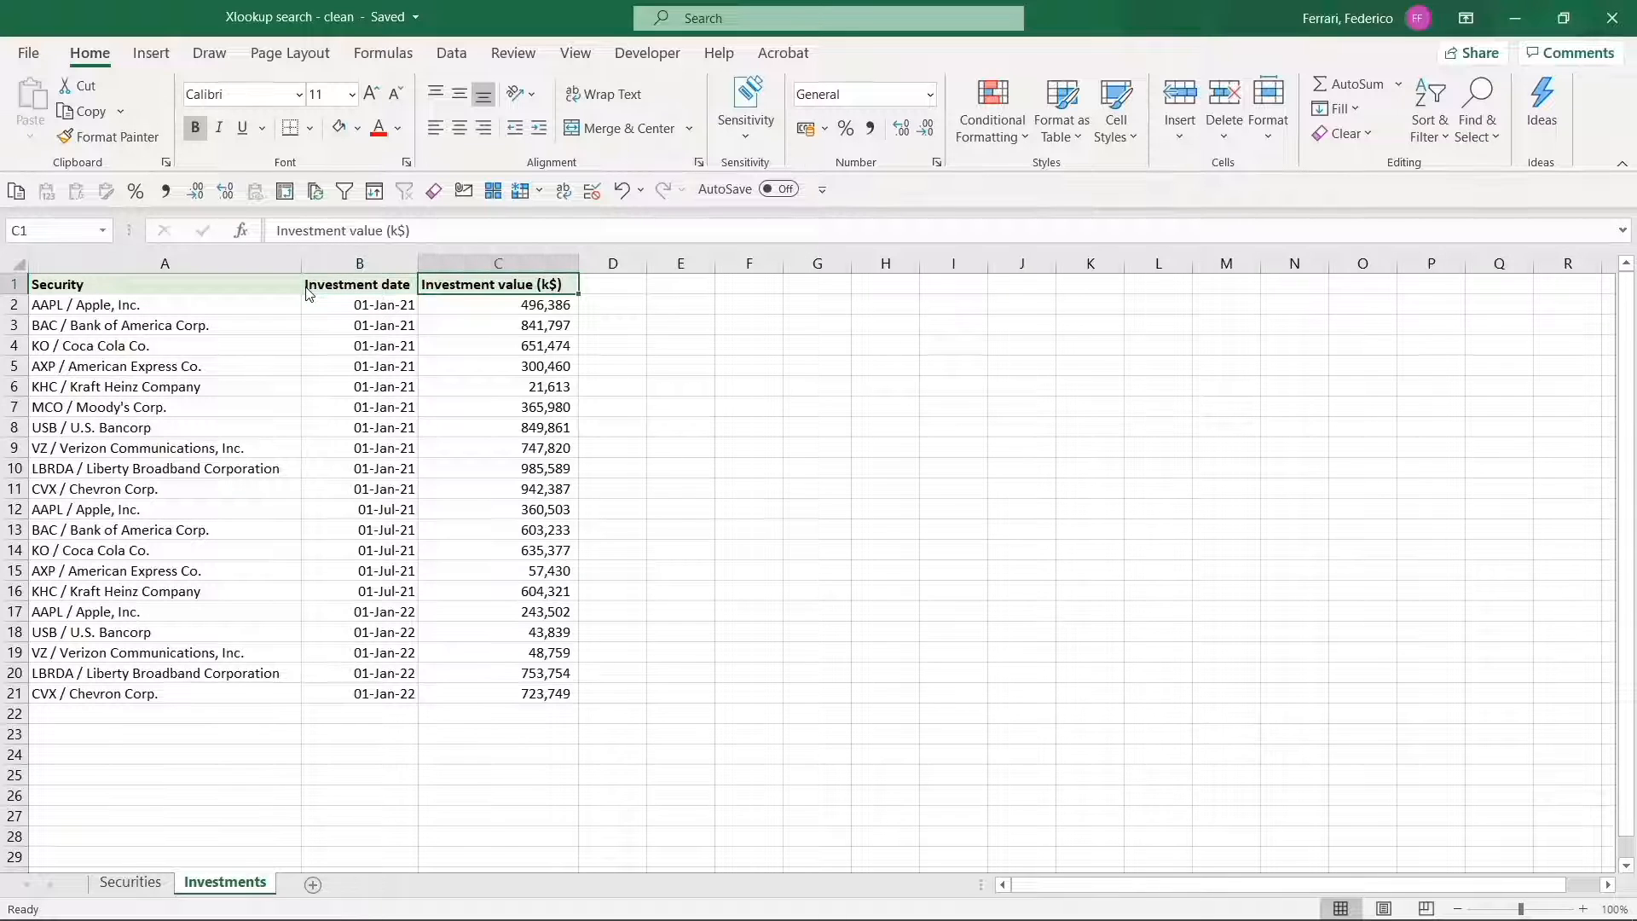
pyautogui.press('Down')
pyautogui.press('Left')
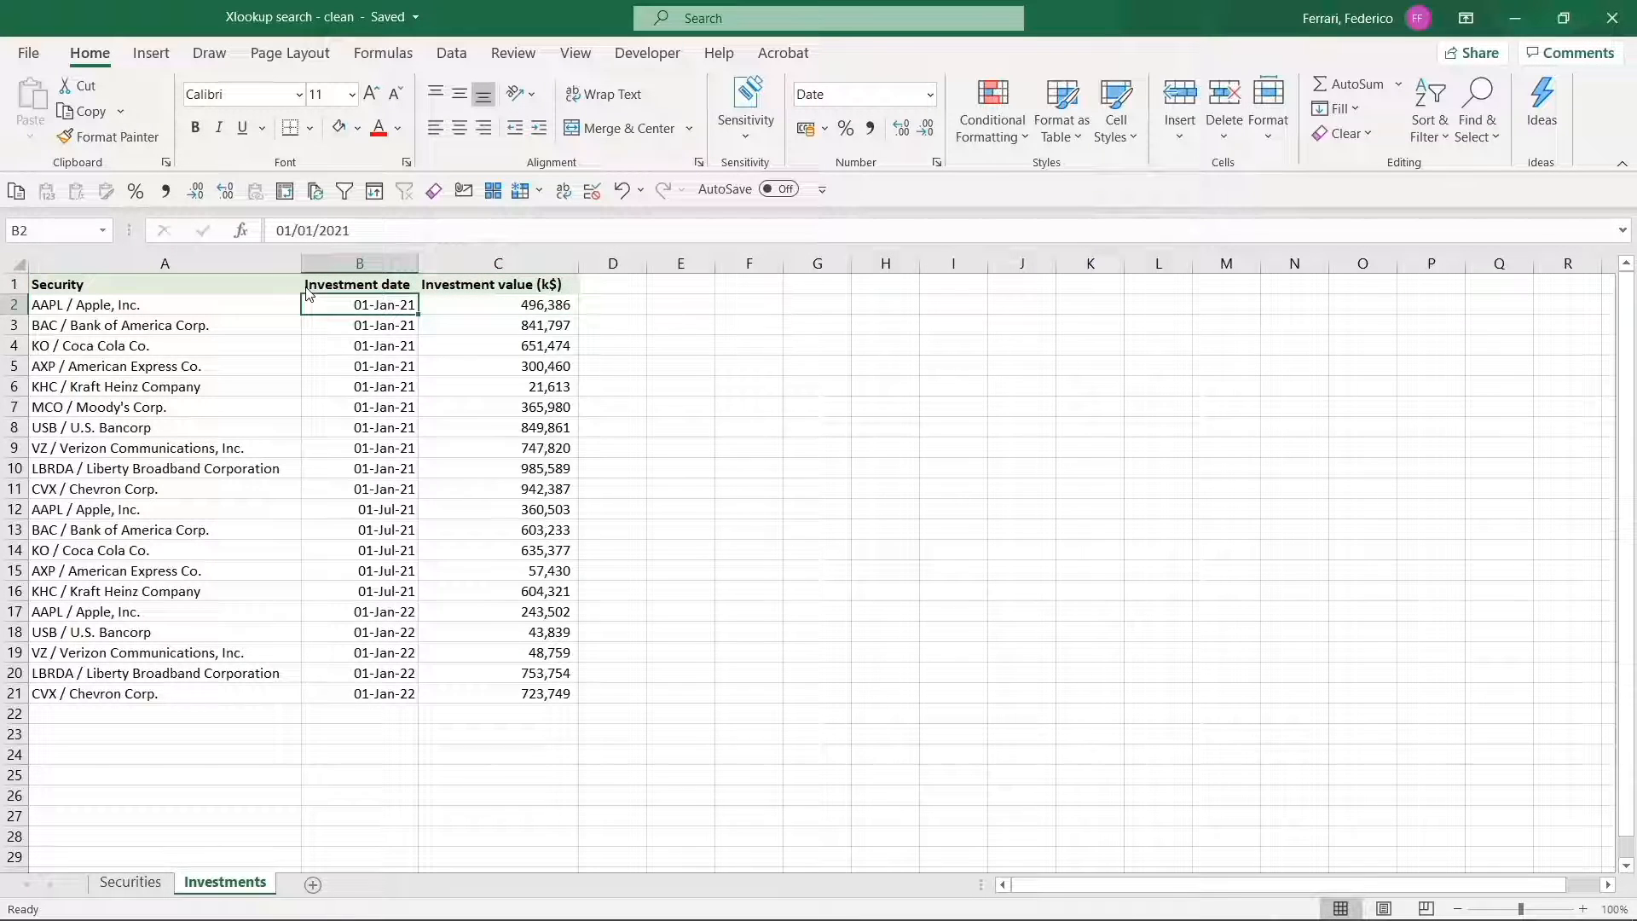
pyautogui.hotkey('shift', 'Down')
pyautogui.hotkey('shift', 'Down')
pyautogui.hotkey('shift', 'Down')
pyautogui.hotkey('shift', 'Down')
pyautogui.hotkey('shift', 'Down')
pyautogui.hotkey('shift', 'Down')
pyautogui.hotkey('shift', 'Down')
pyautogui.hotkey('shift', 'Down')
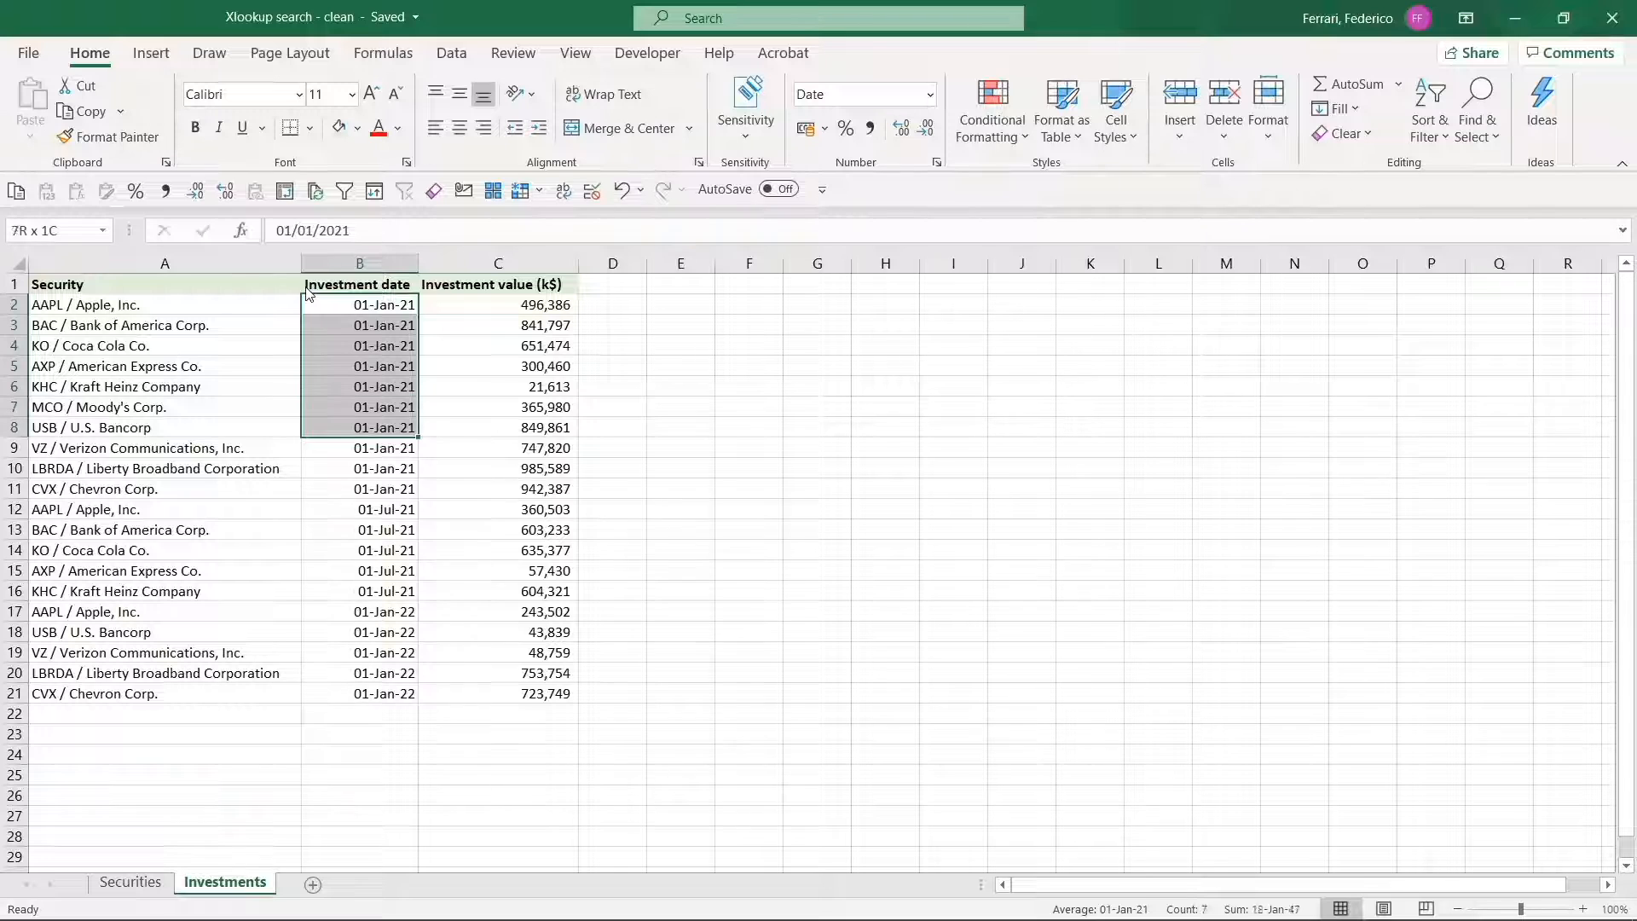
pyautogui.hotkey('shift', 'Down')
pyautogui.press('Down')
pyautogui.press('Down')
pyautogui.press('Down')
pyautogui.press('Down')
pyautogui.press('Down')
pyautogui.press('Down')
pyautogui.press('Down')
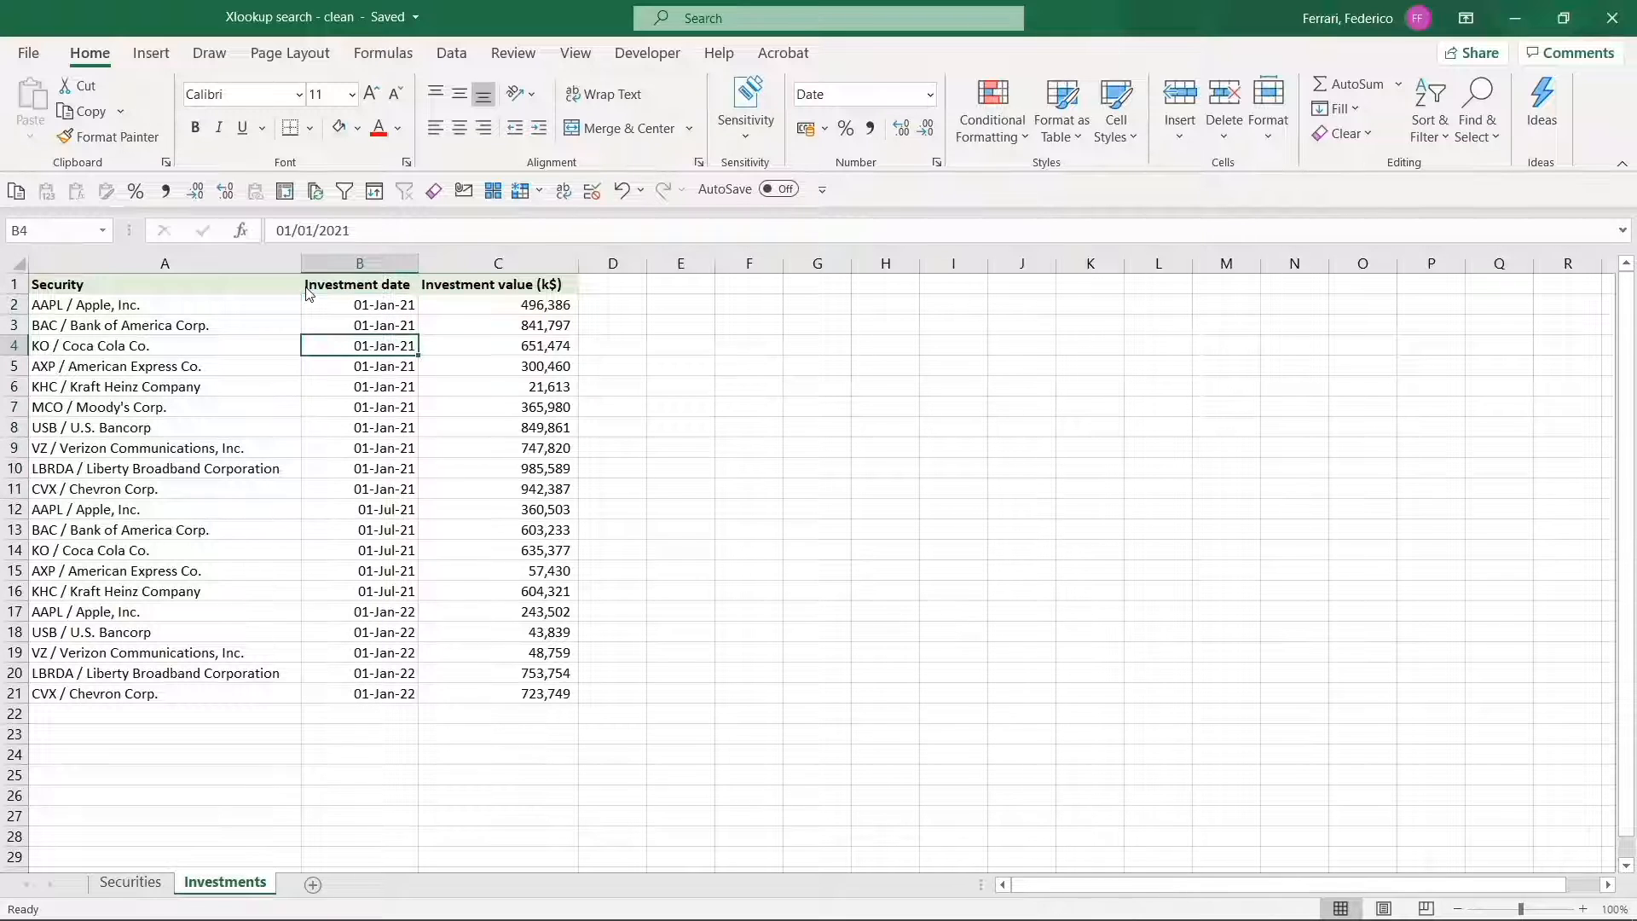
pyautogui.press('Down')
pyautogui.press('Down')
pyautogui.press('Down')
pyautogui.press('Down')
pyautogui.press('Down')
pyautogui.press('Down')
pyautogui.press('Down')
pyautogui.press('Down')
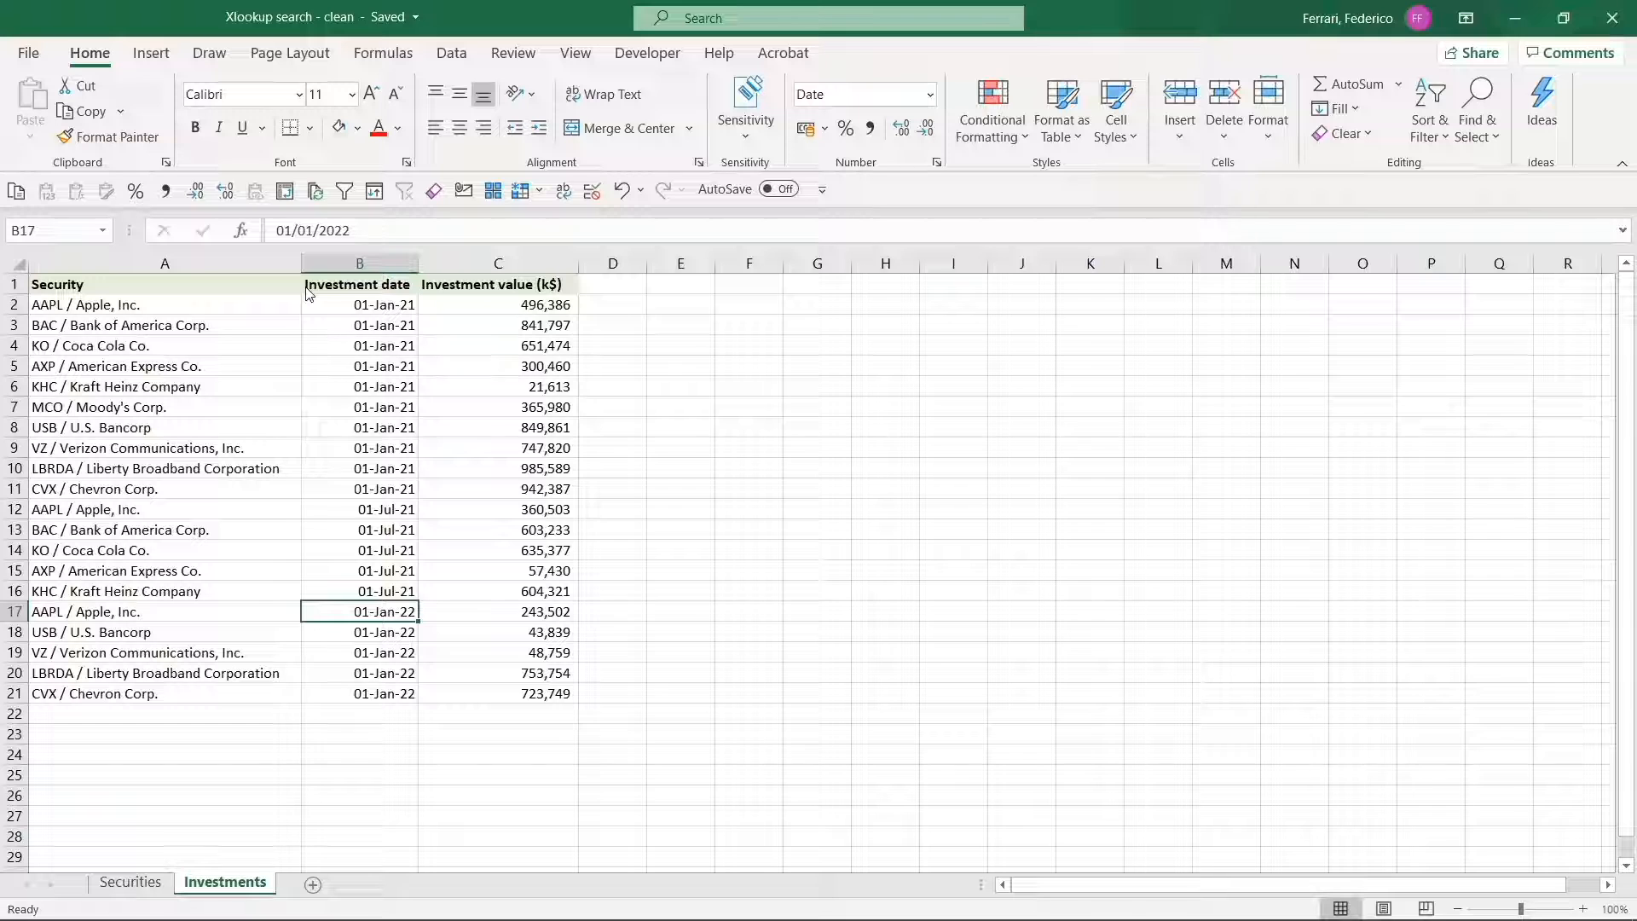
pyautogui.hotkey('shift', 'Down')
pyautogui.hotkey('shift', 'Down')
pyautogui.hotkey('shift', 'Down')
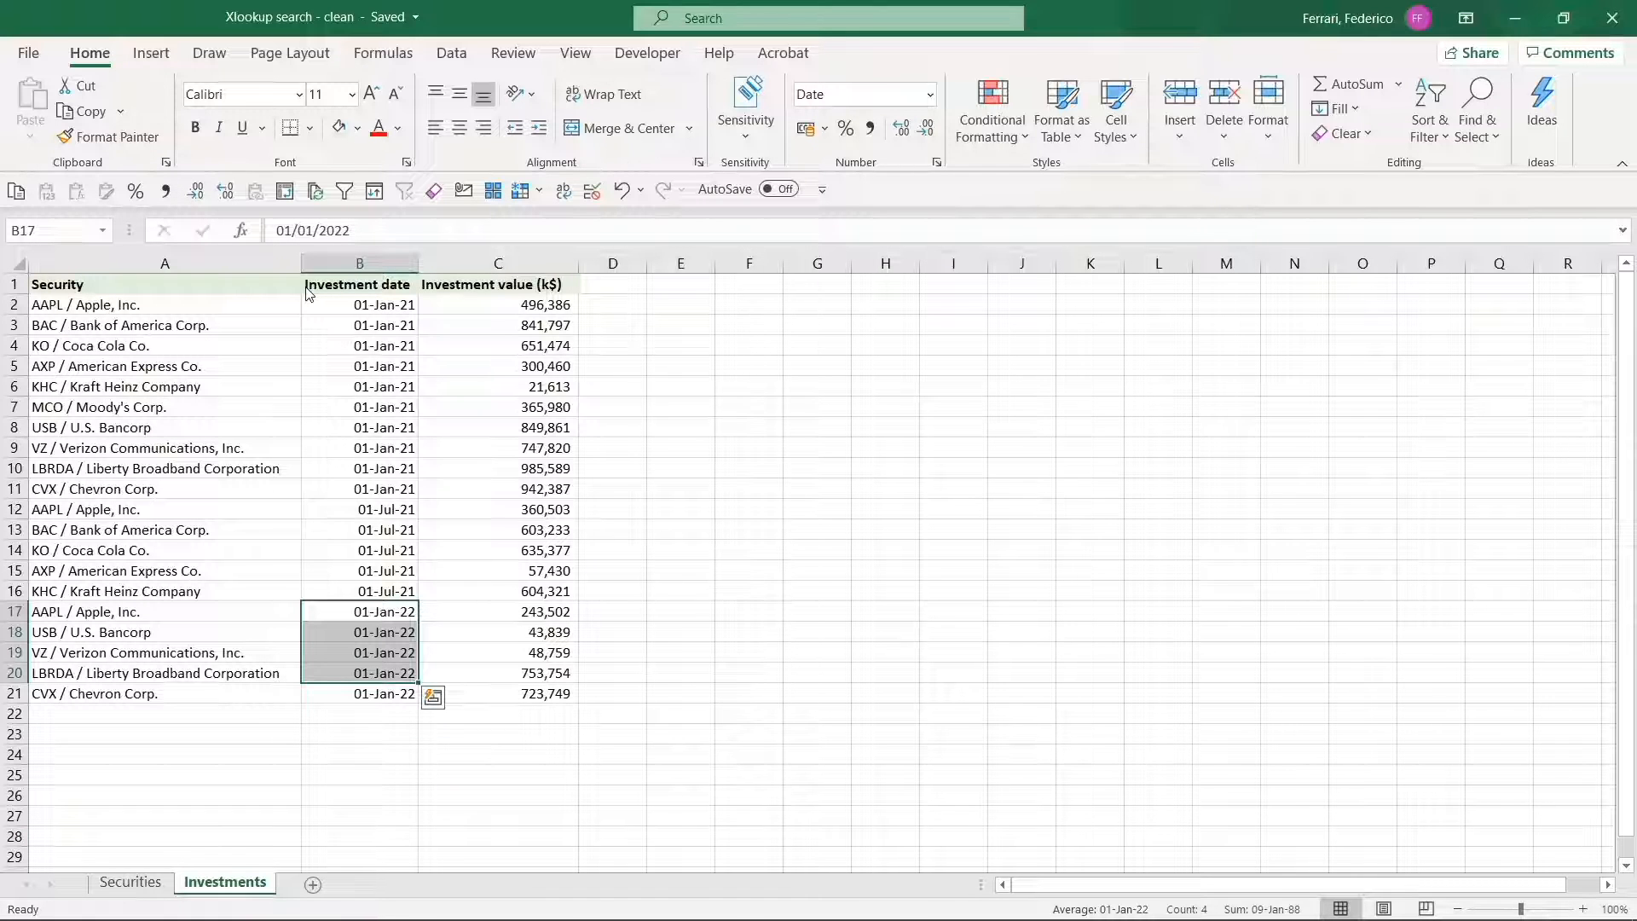
# Begin an XLOOKUP formula in cell D2 of the Securities sheet with A2 as the lookup value.
pyautogui.hotkey('ctrl', 'pageup')
pyautogui.press('Down')
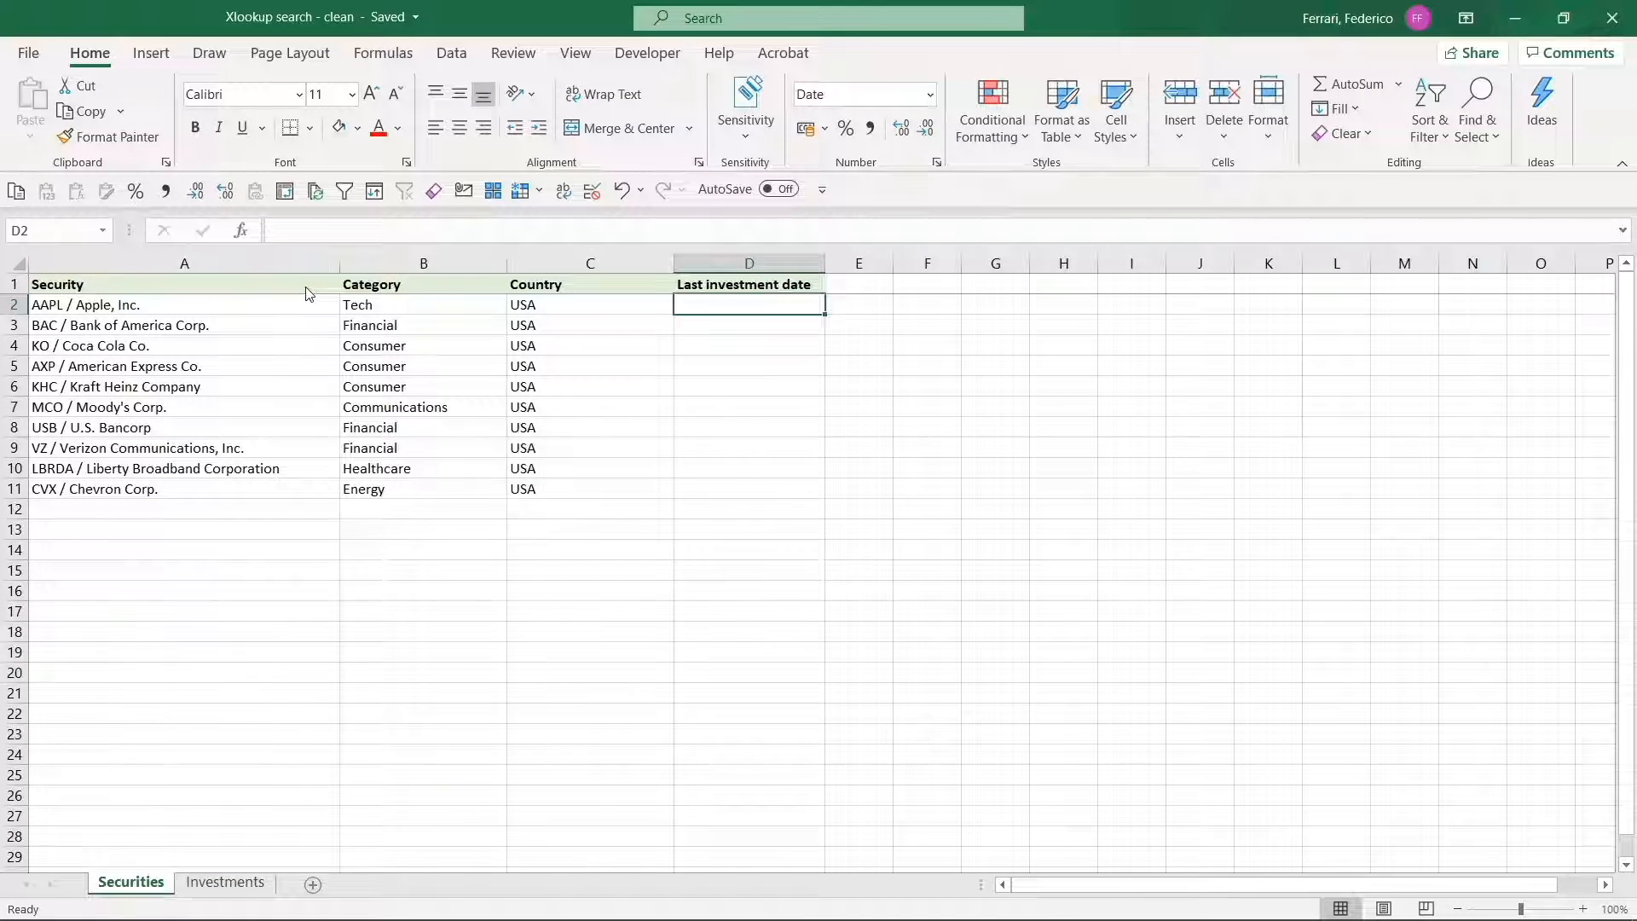
pyautogui.write('=XLOOKUP(')
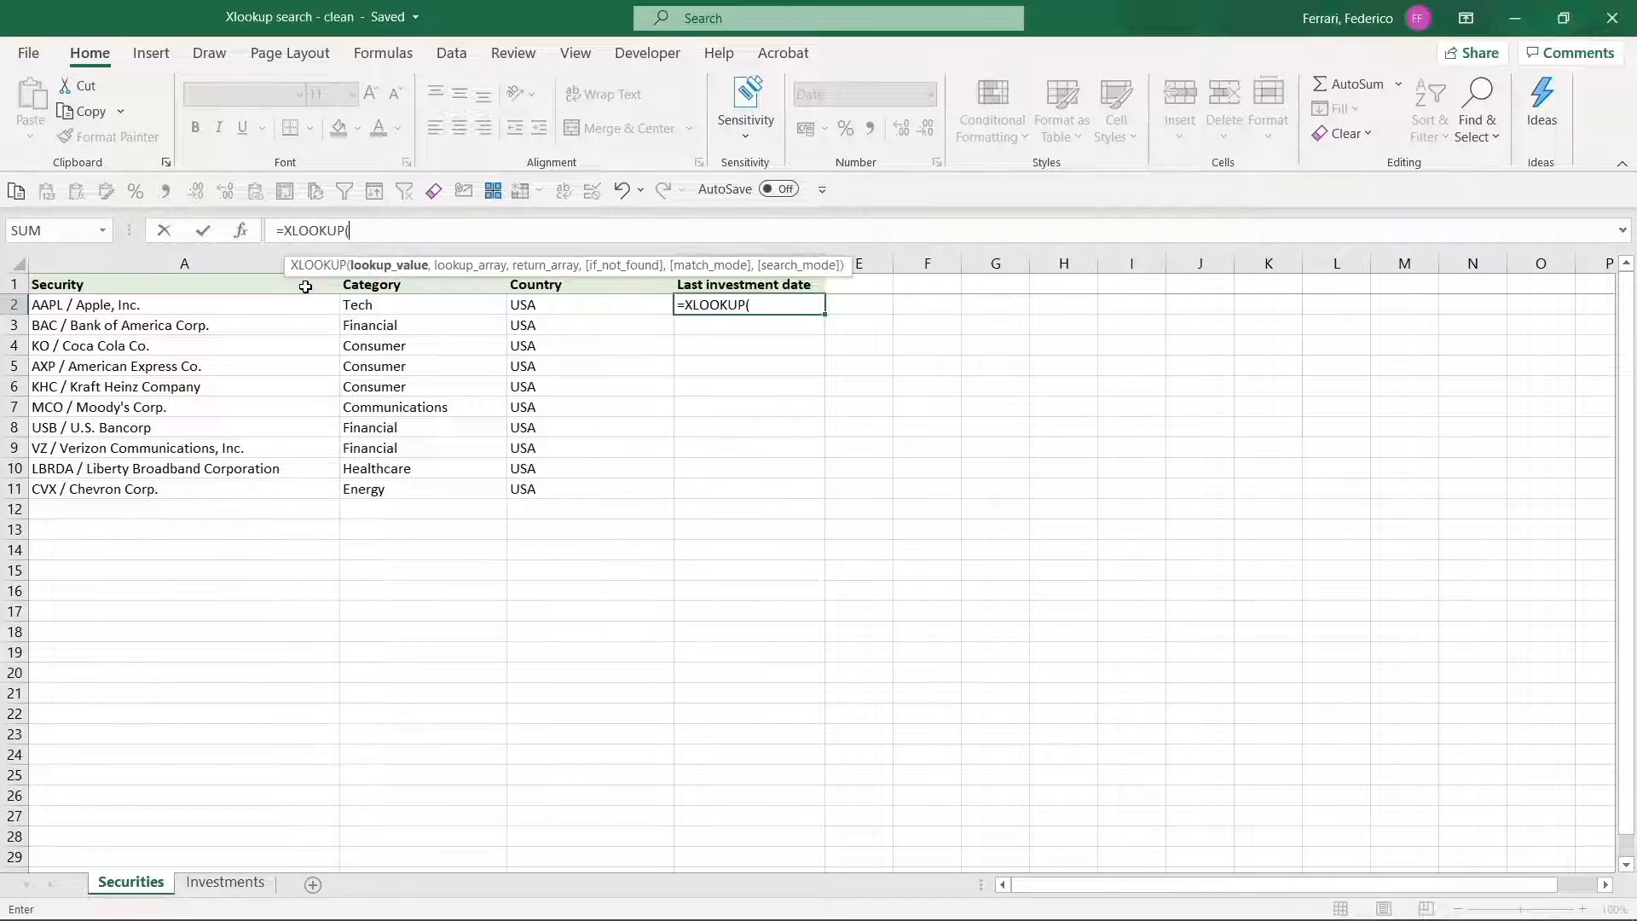
pyautogui.press('Left')
pyautogui.press('Left')
pyautogui.press('Left')
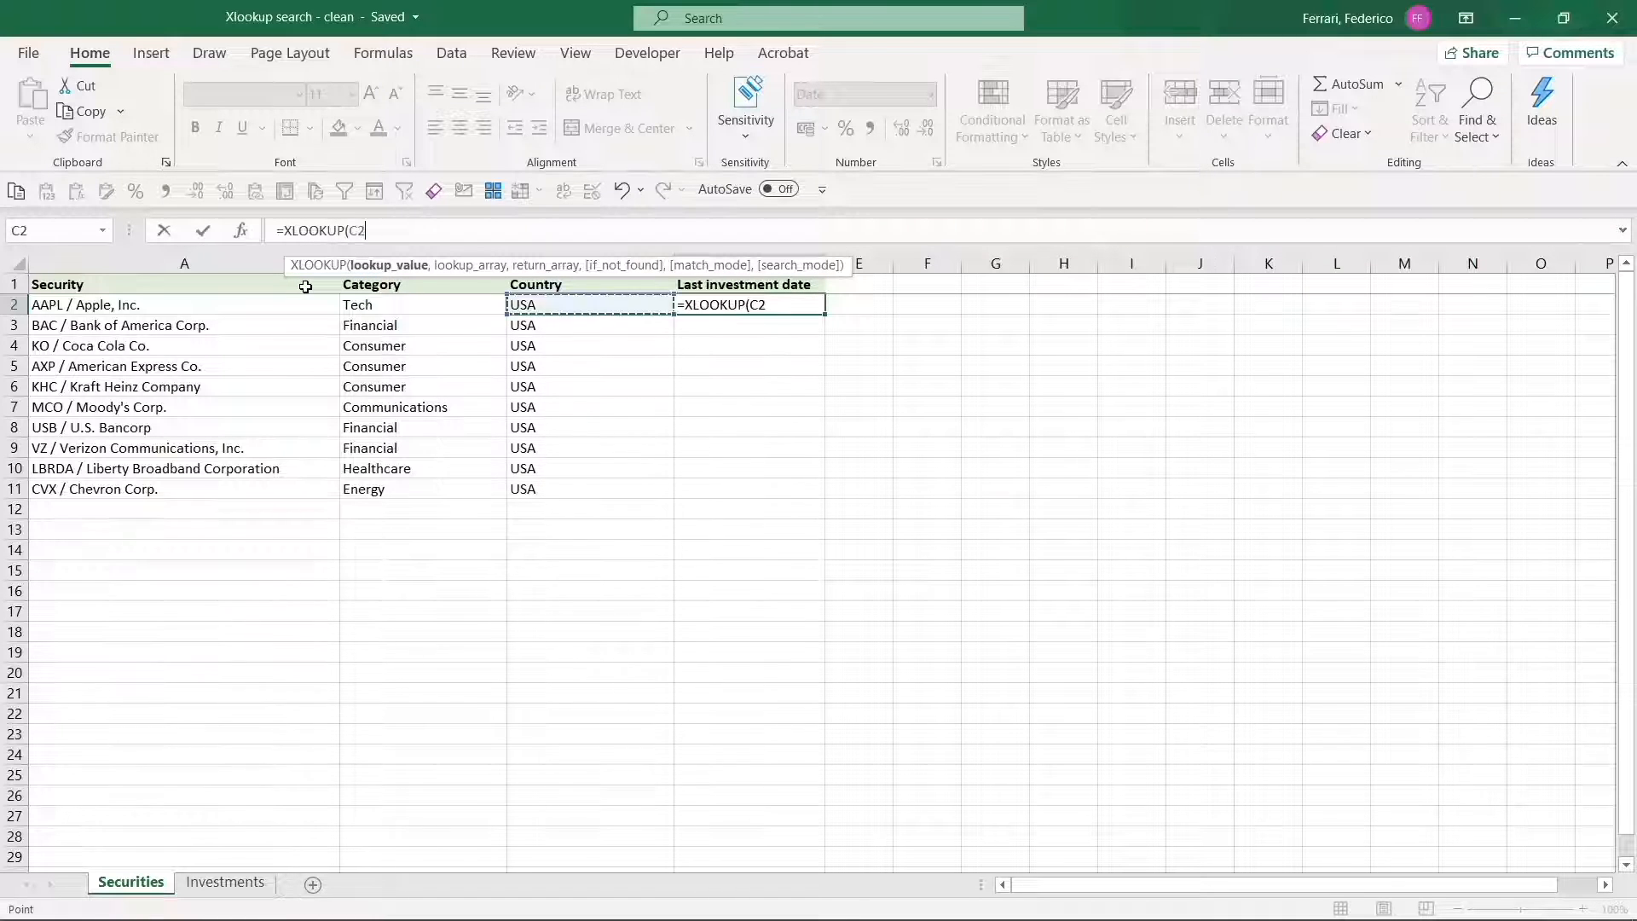
pyautogui.write(',')
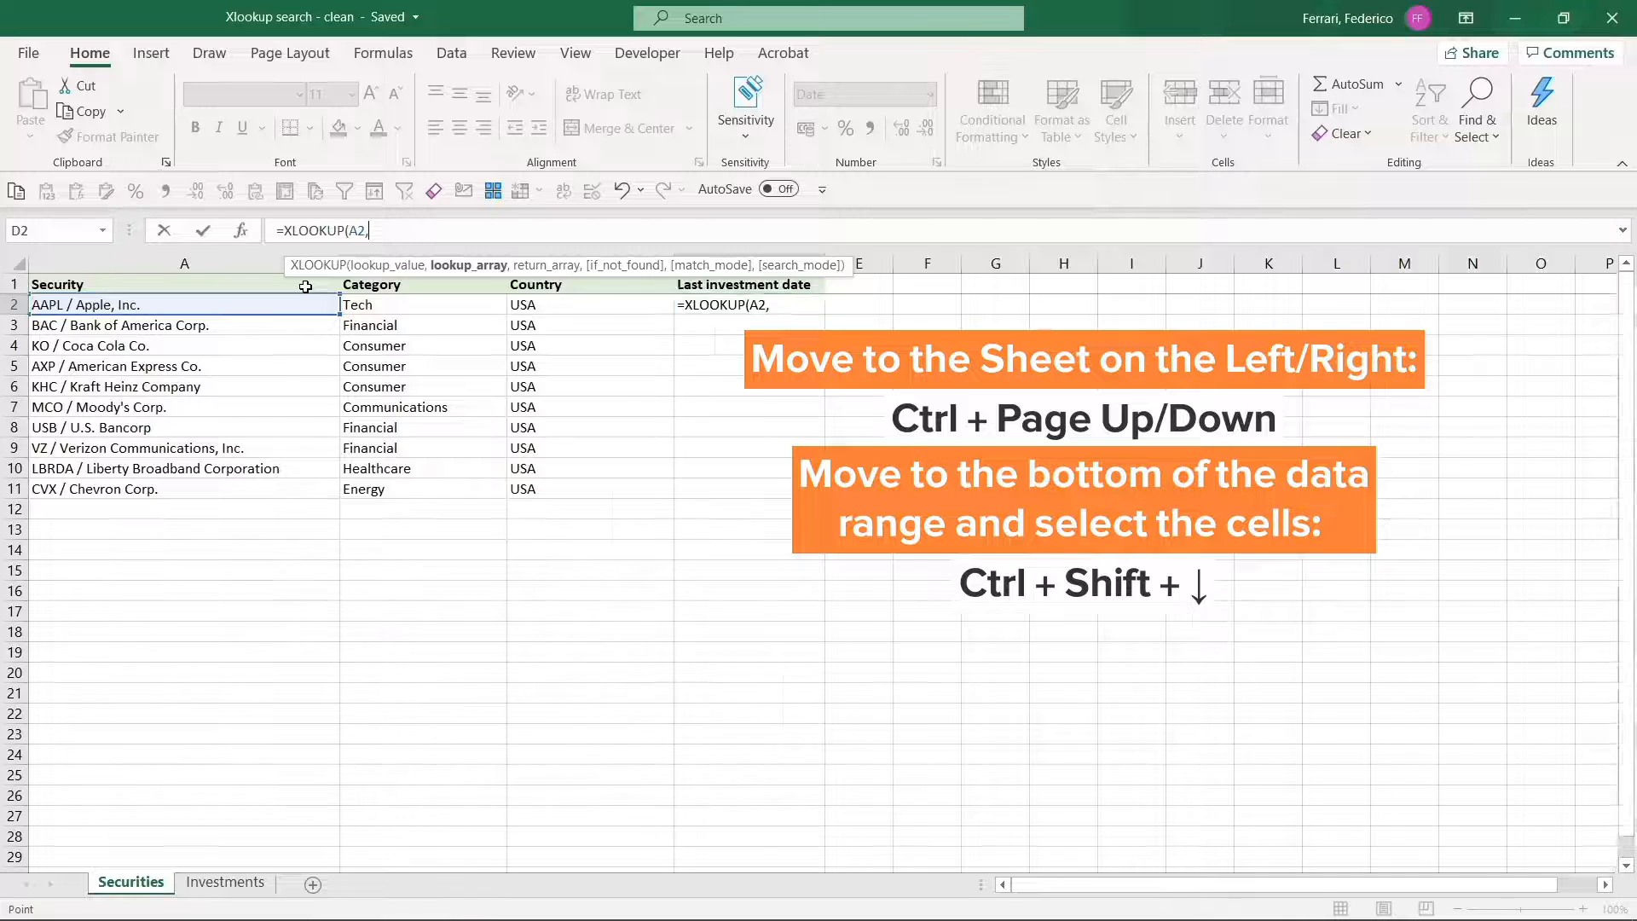
# Set the formula's lookup array to the absolute range Investments!$A$2:$A$21.
pyautogui.hotkey('ctrl', 'pagedown')
pyautogui.click(306, 286)
pyautogui.press('Down')
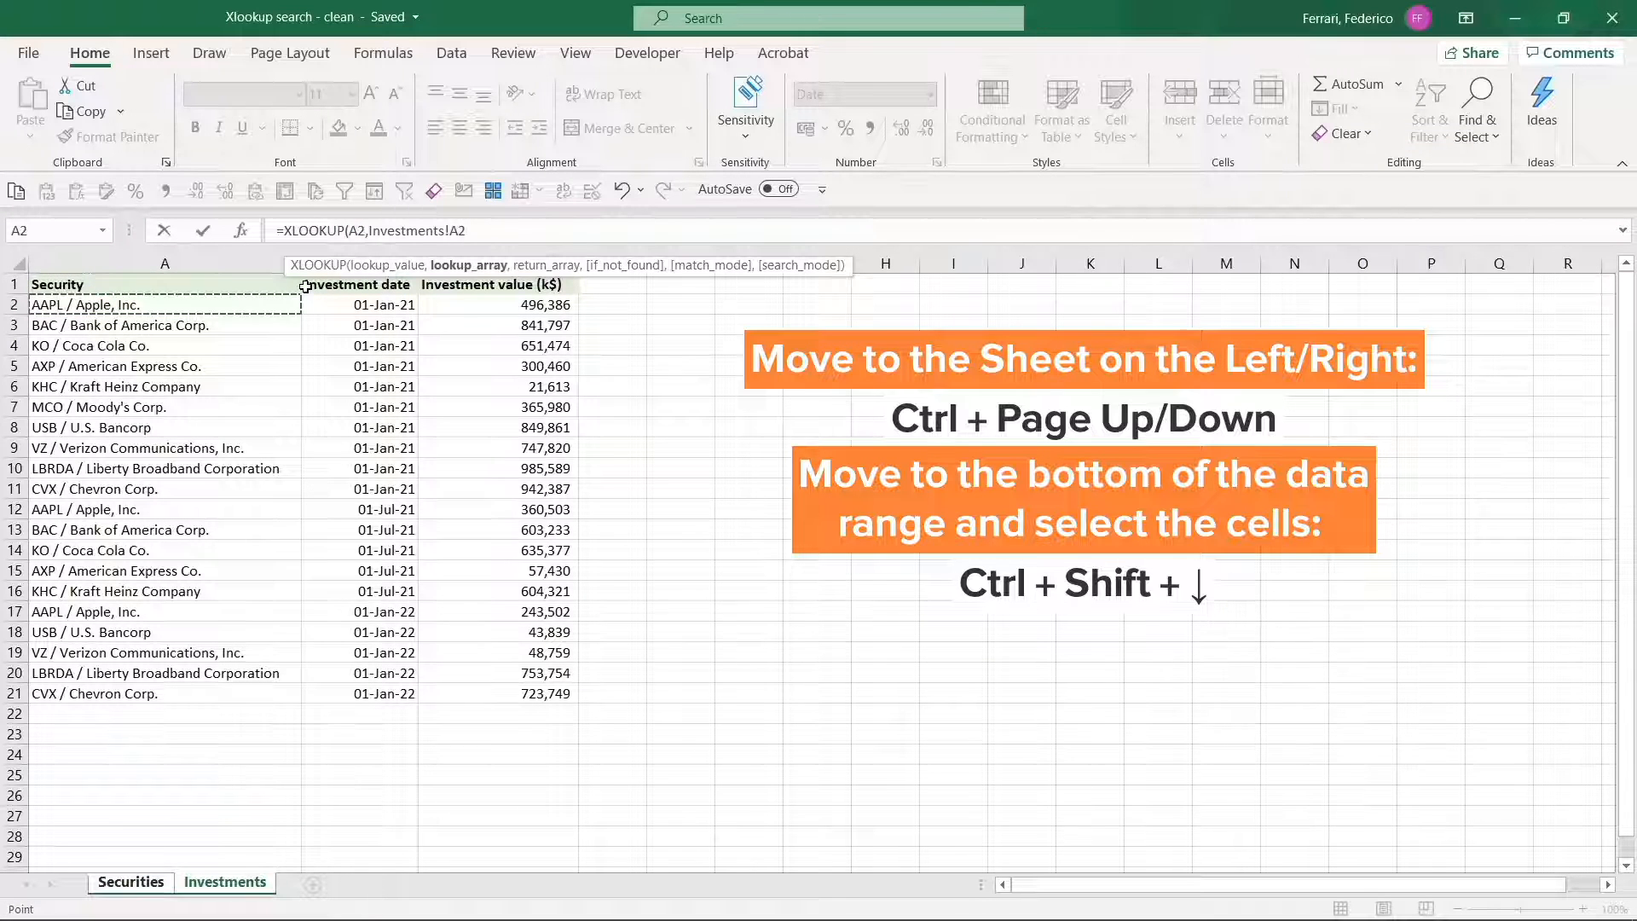
pyautogui.hotkey('ctrl', 'shift', 'Down')
pyautogui.press('F4')
pyautogui.write(',')
# Complete the XLOOKUP with the absolute return array Investments!$B$2:$B$21 and fill the formula down from D2 to D11.
pyautogui.press('Right')
pyautogui.press('Down')
pyautogui.press('Right')
pyautogui.press('Left')
pyautogui.hotkey('ctrl', 'shift', 'Down')
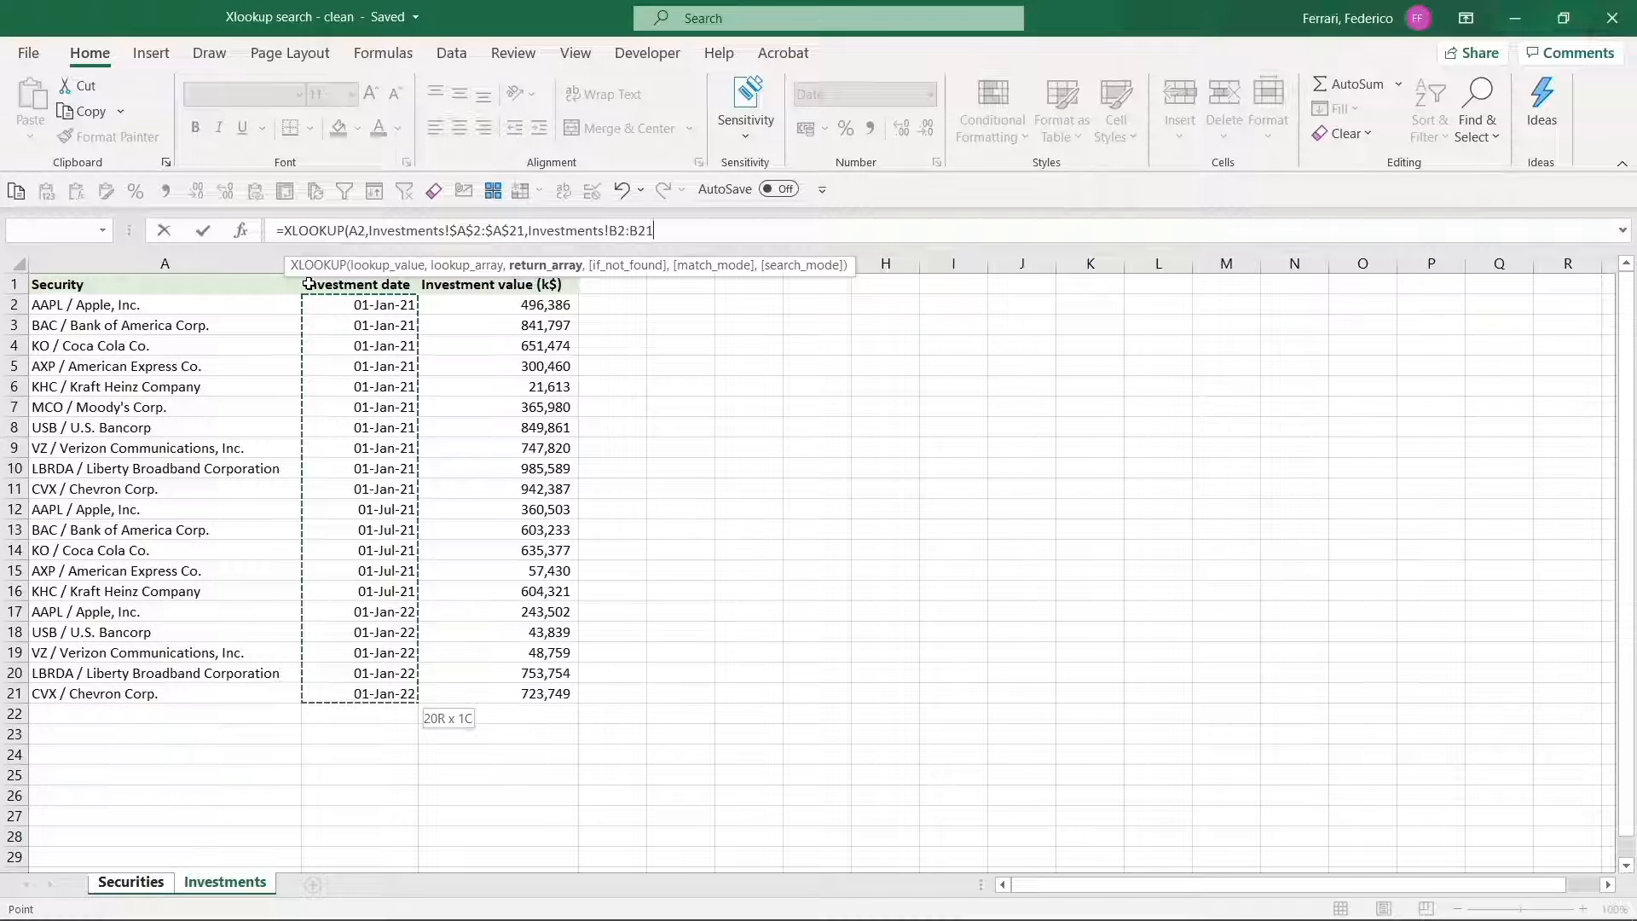
pyautogui.press('F4')
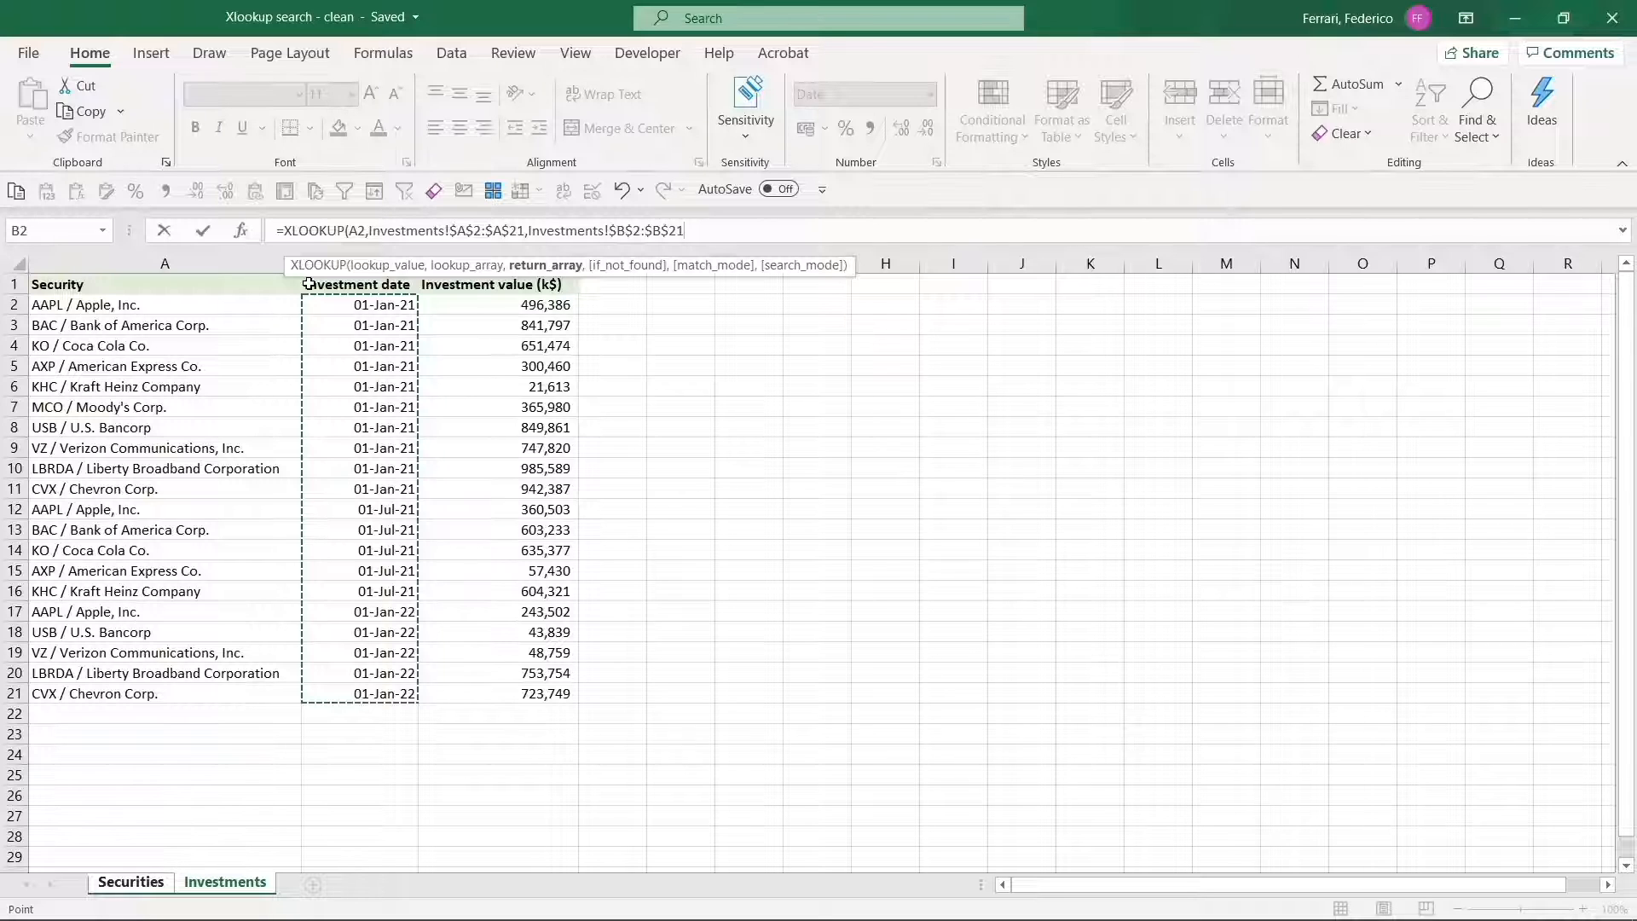
pyautogui.write(')')
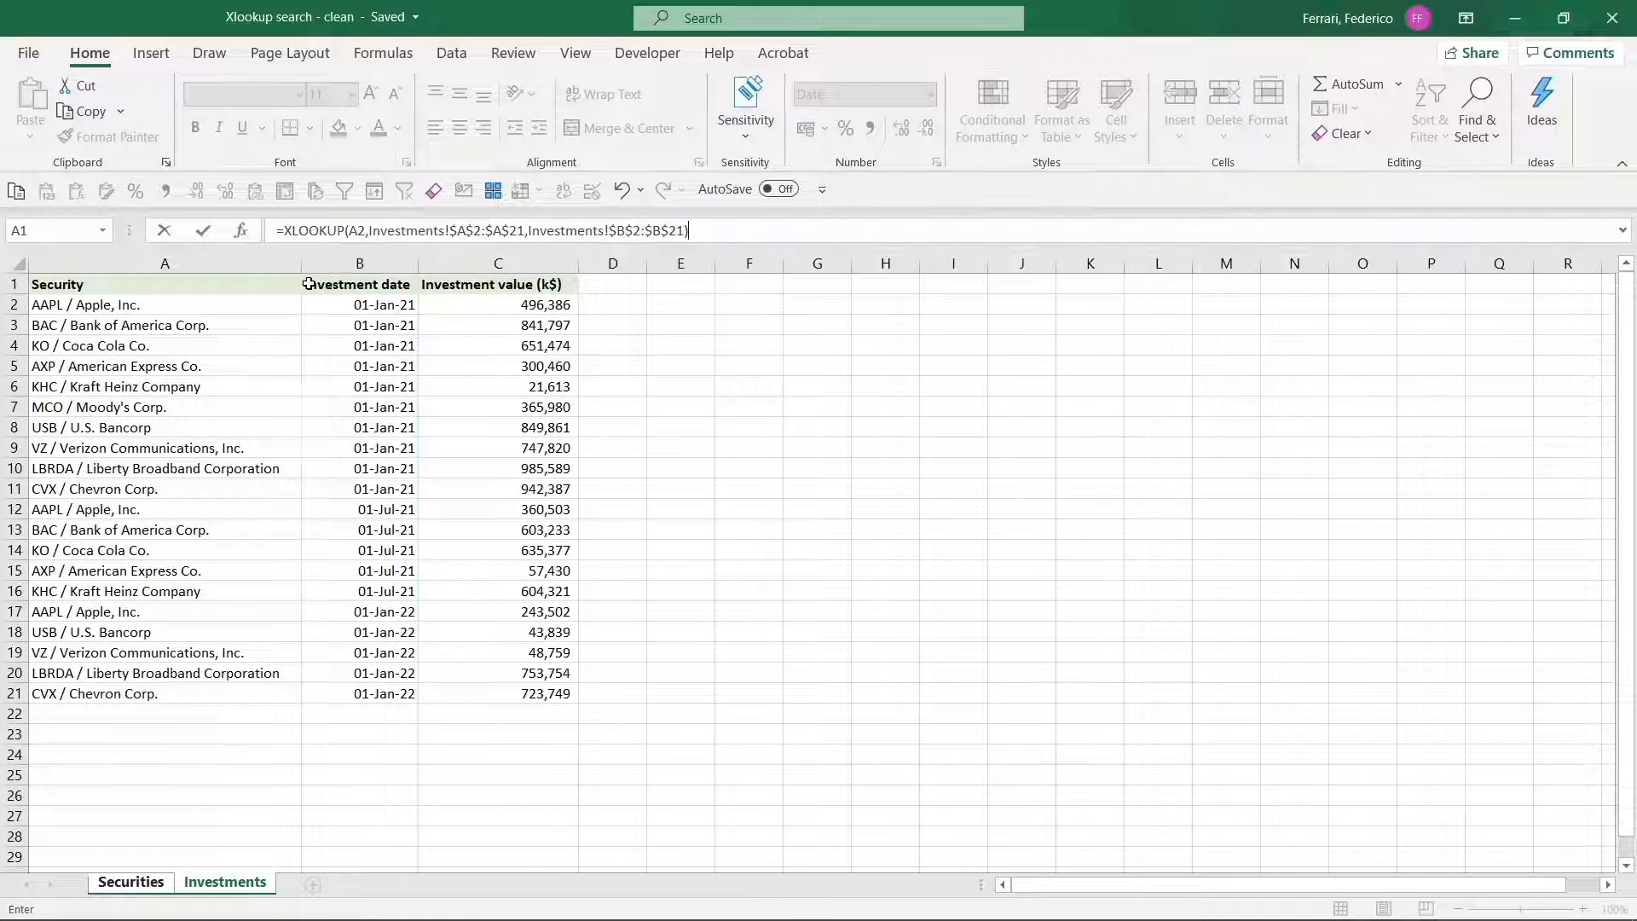
pyautogui.press('Return')
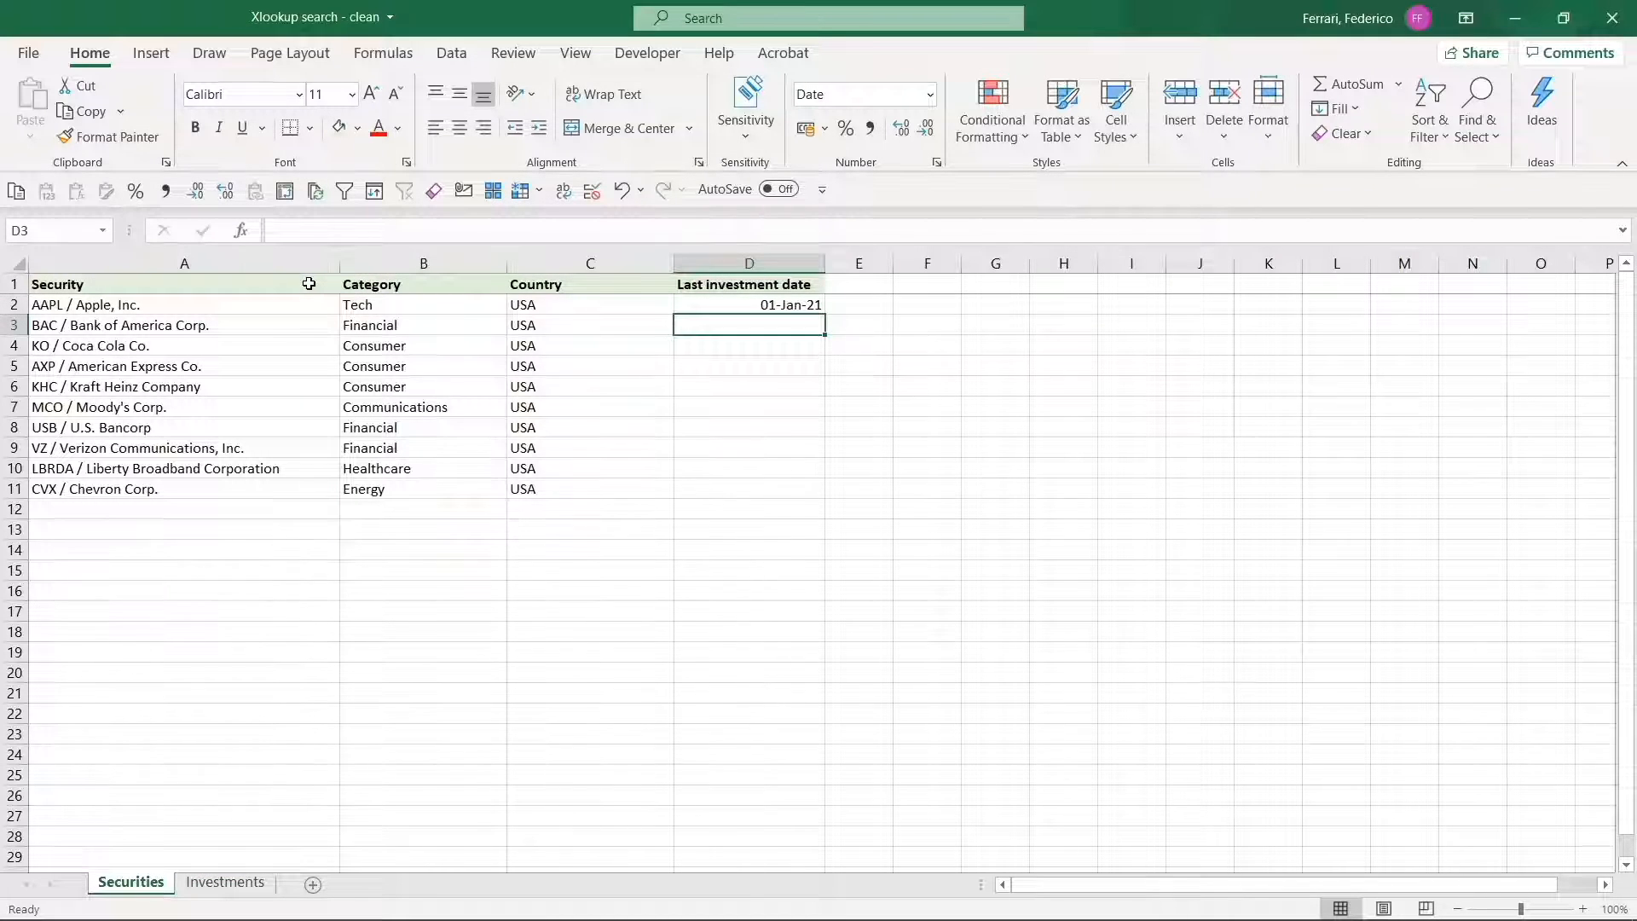
pyautogui.press('Up')
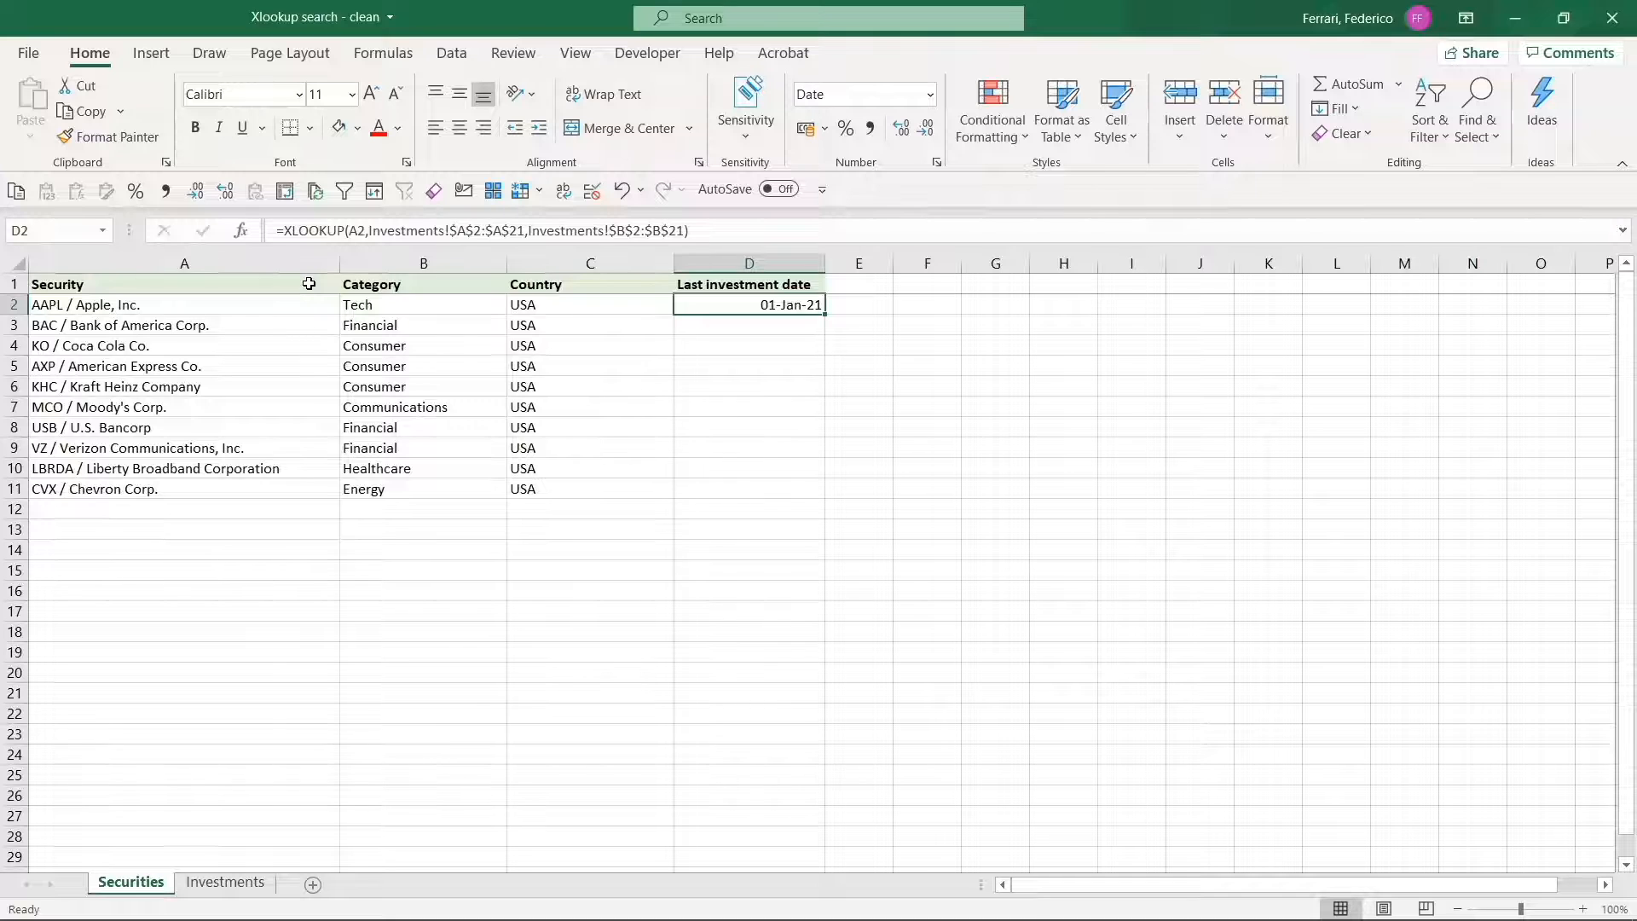
pyautogui.doubleClick(826, 315)
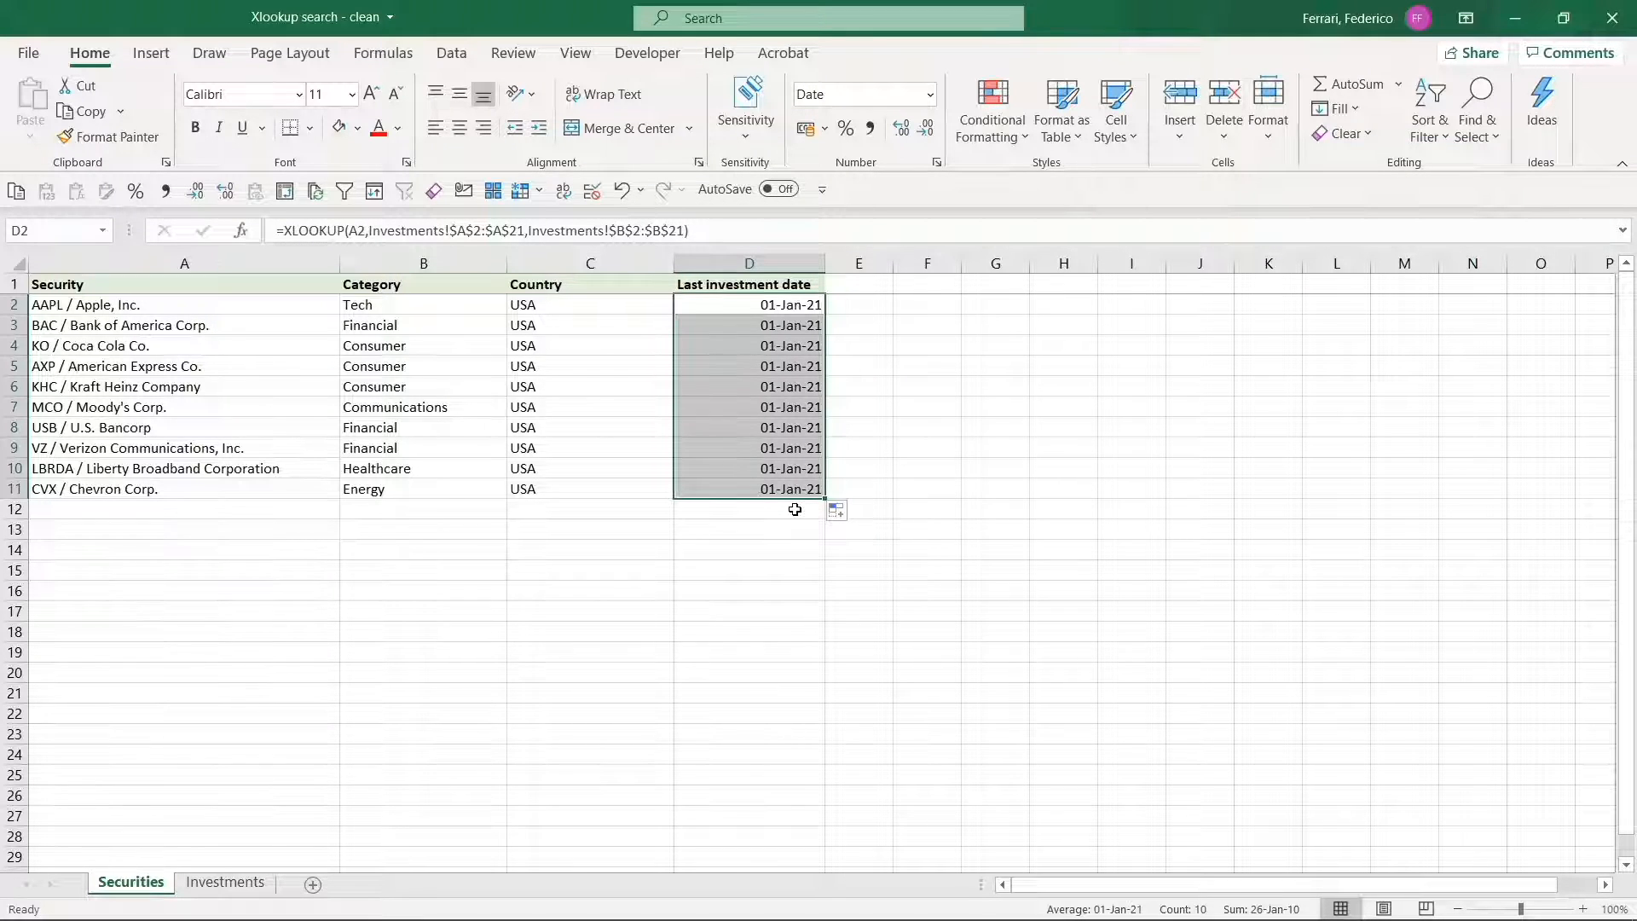
# Set the search mode of D2's XLOOKUP to -1 (last-to-first), leaving if_not_found and match_mode blank, and fill it down to D11.
pyautogui.press('Up')
pyautogui.press('Down')
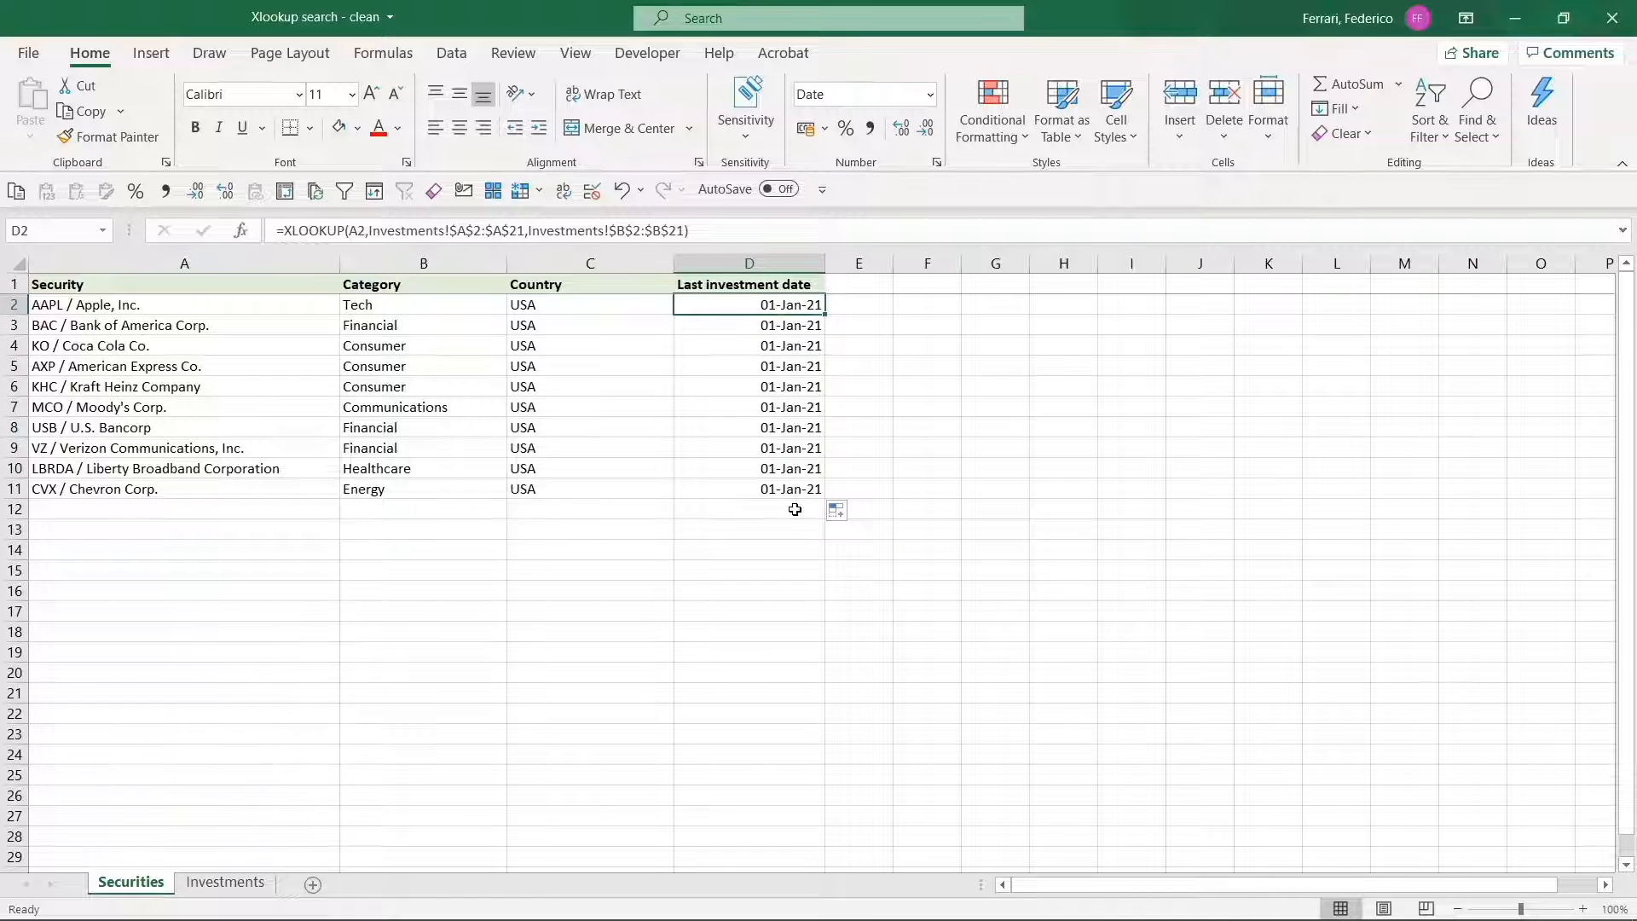
pyautogui.press('F2')
pyautogui.press('Left')
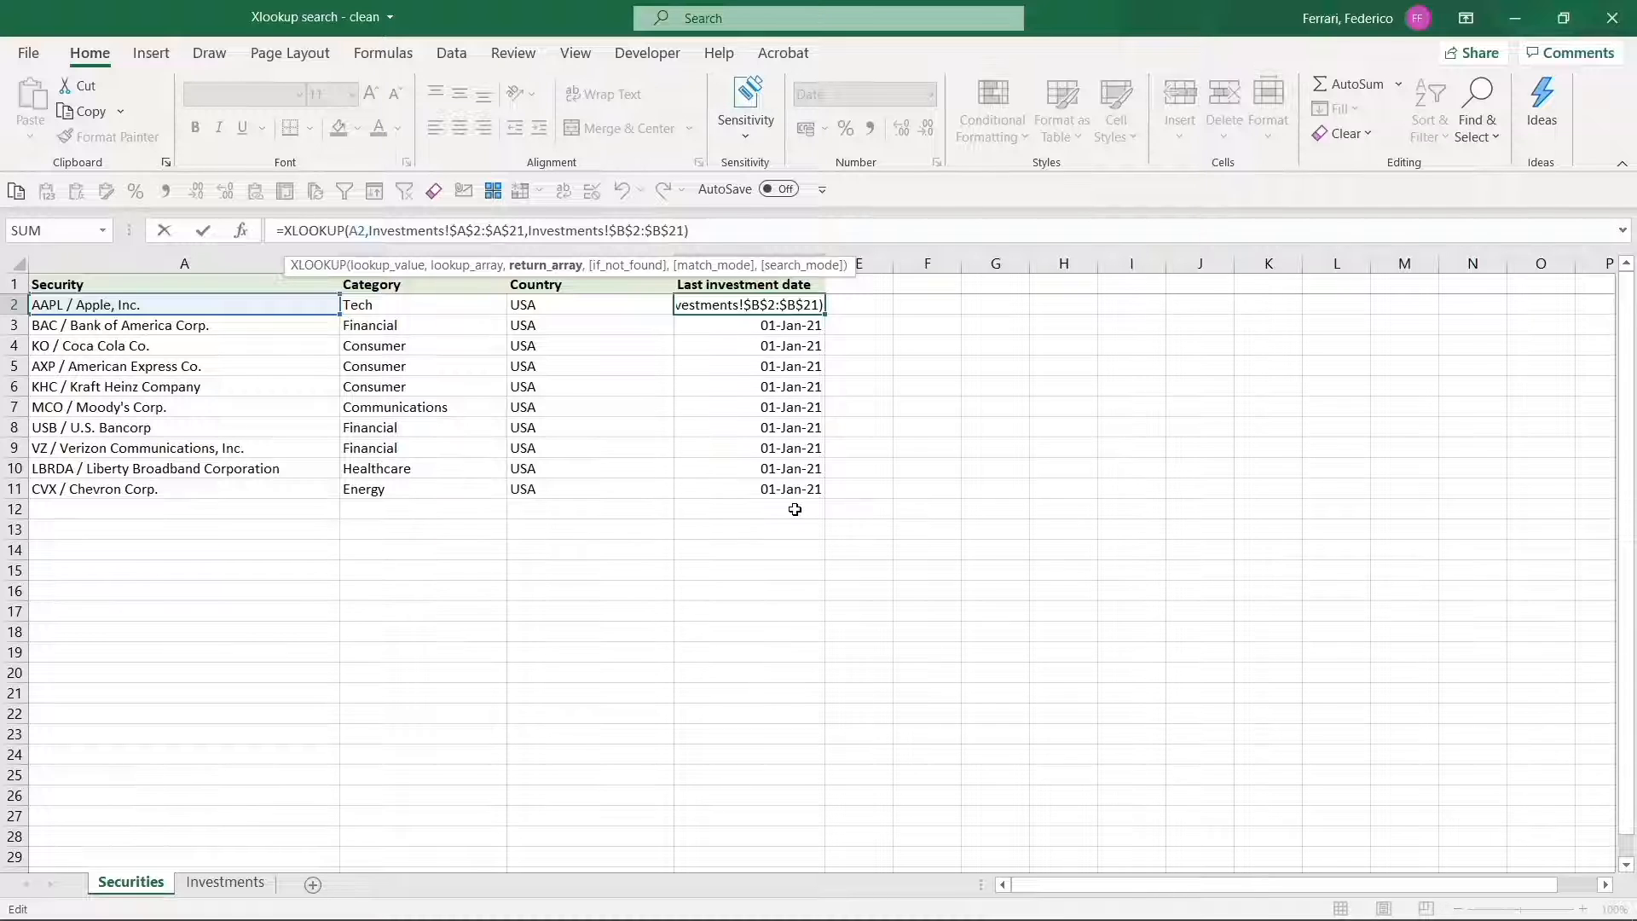
pyautogui.write(',')
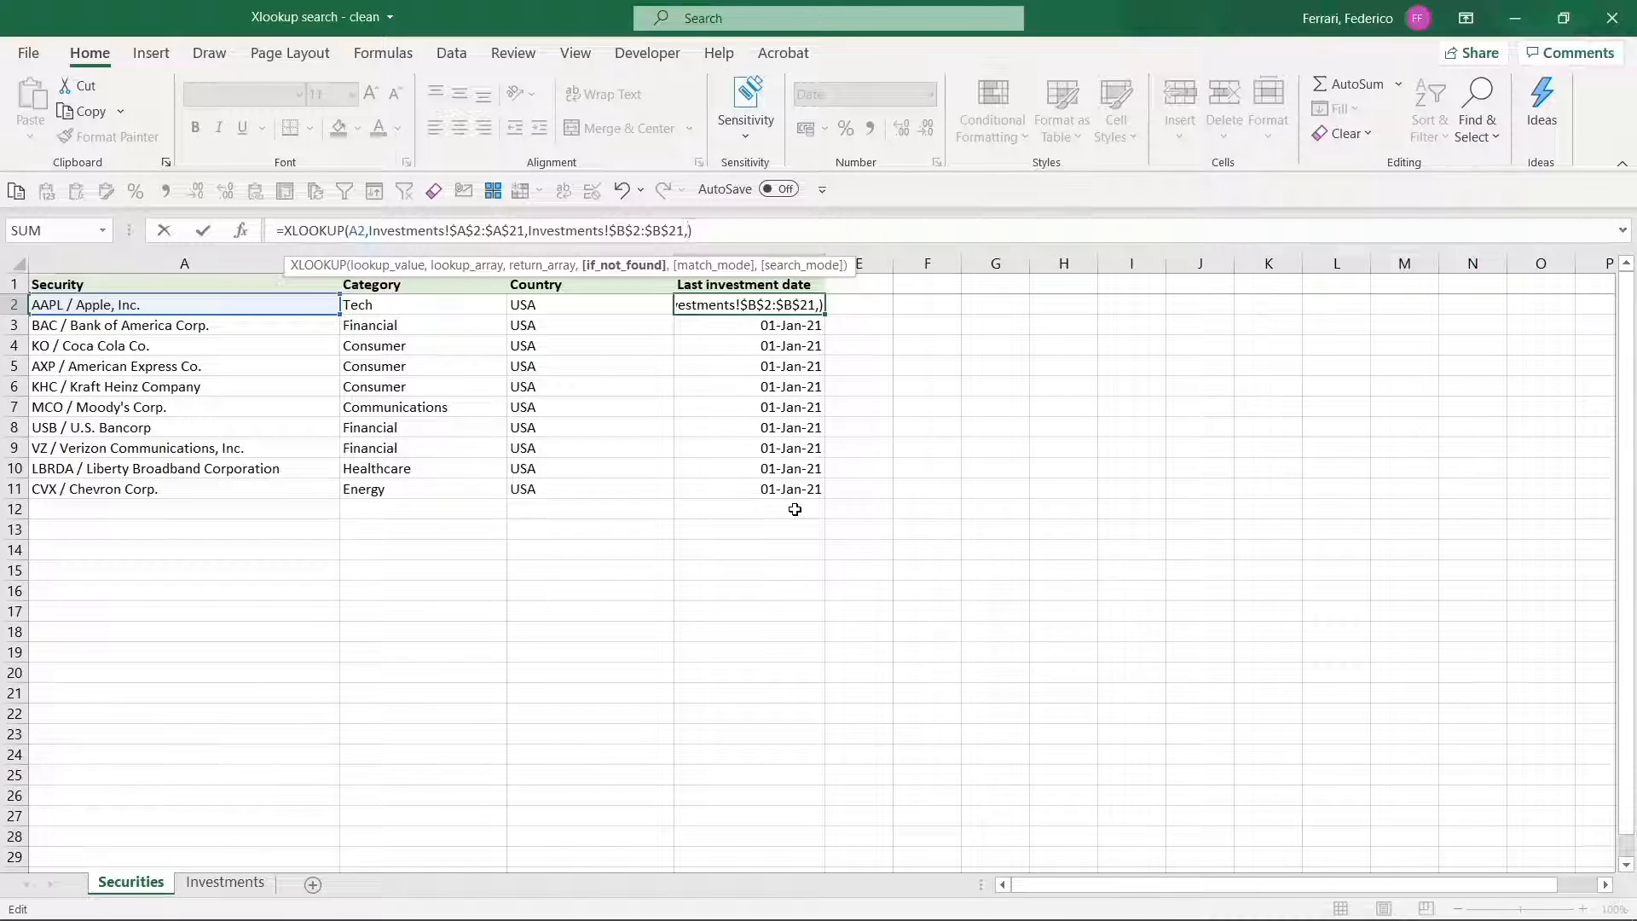
pyautogui.write(',')
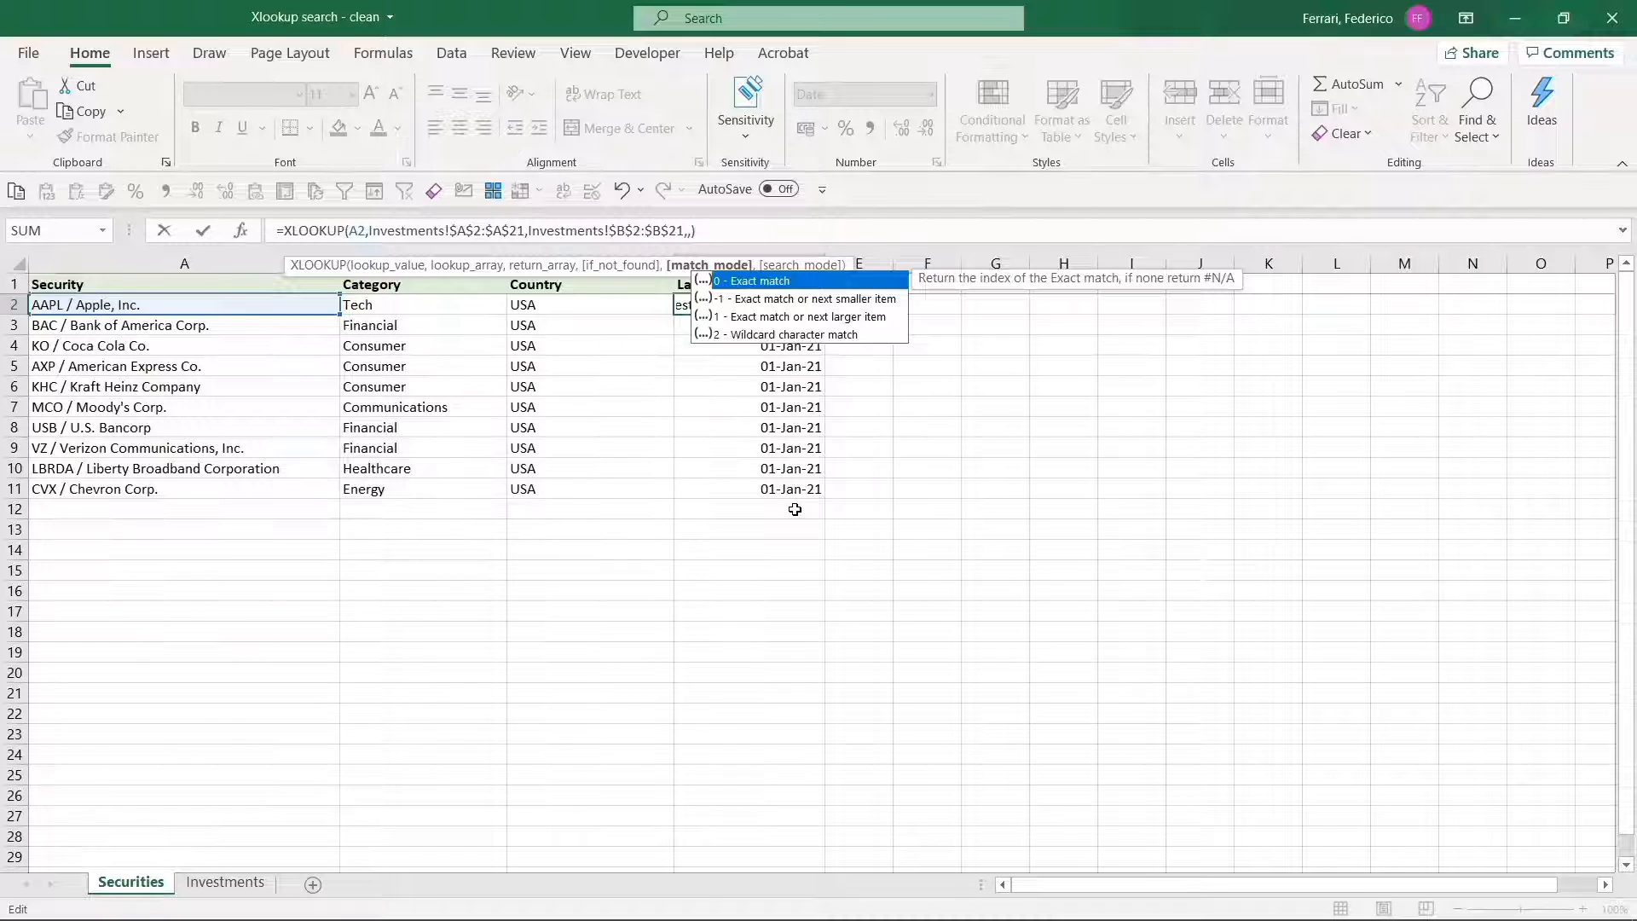
pyautogui.write(',')
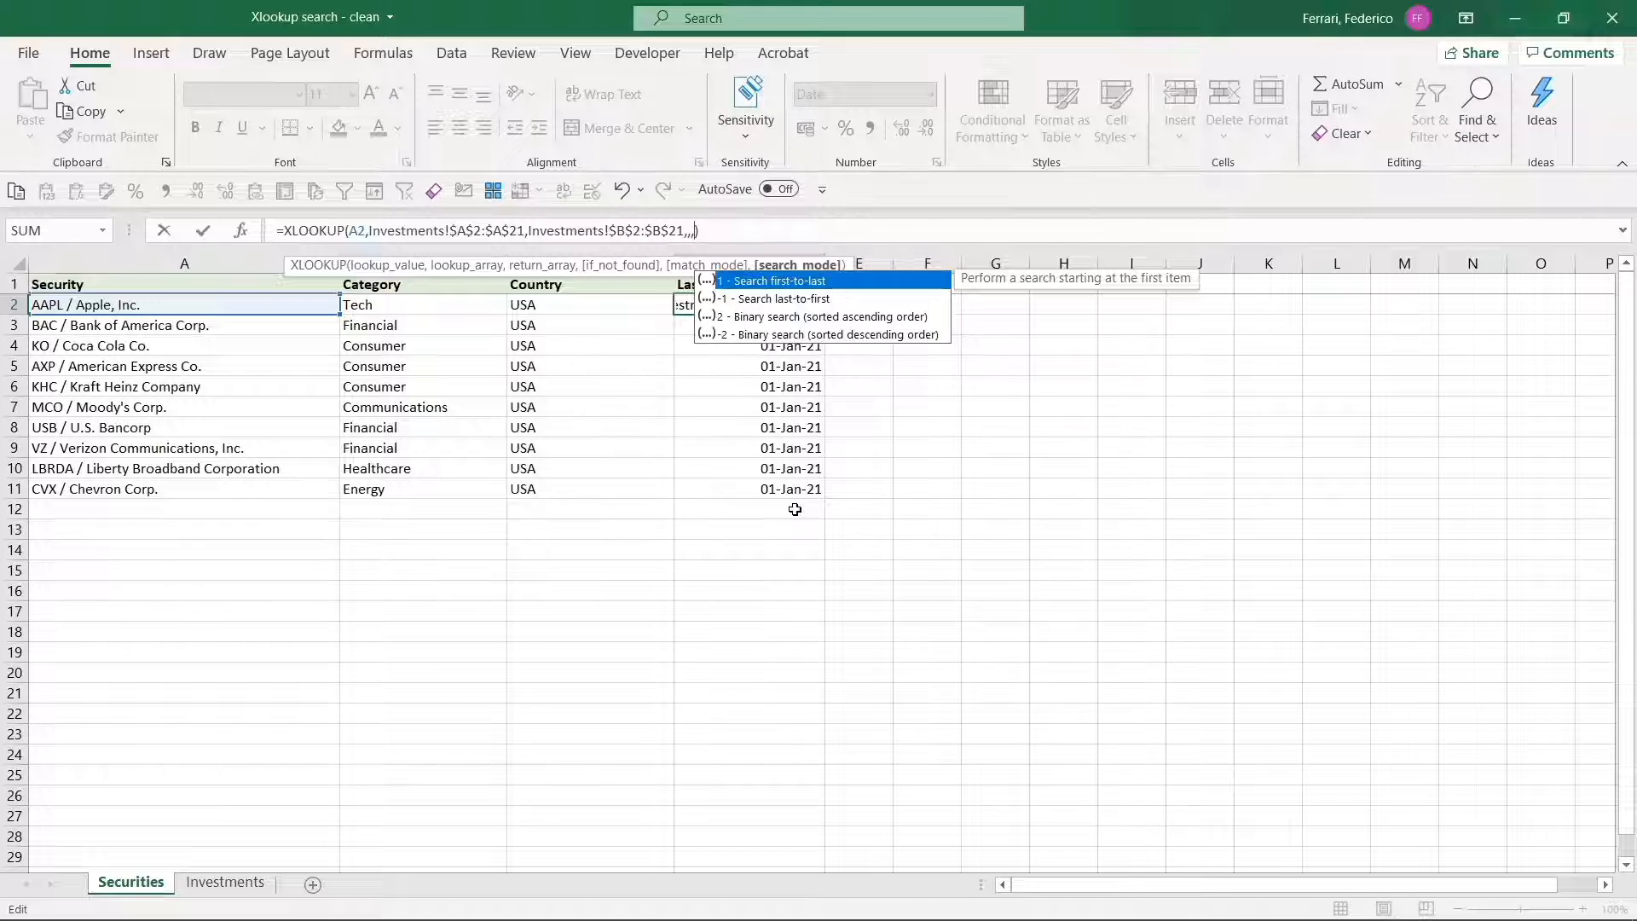
pyautogui.write('-1')
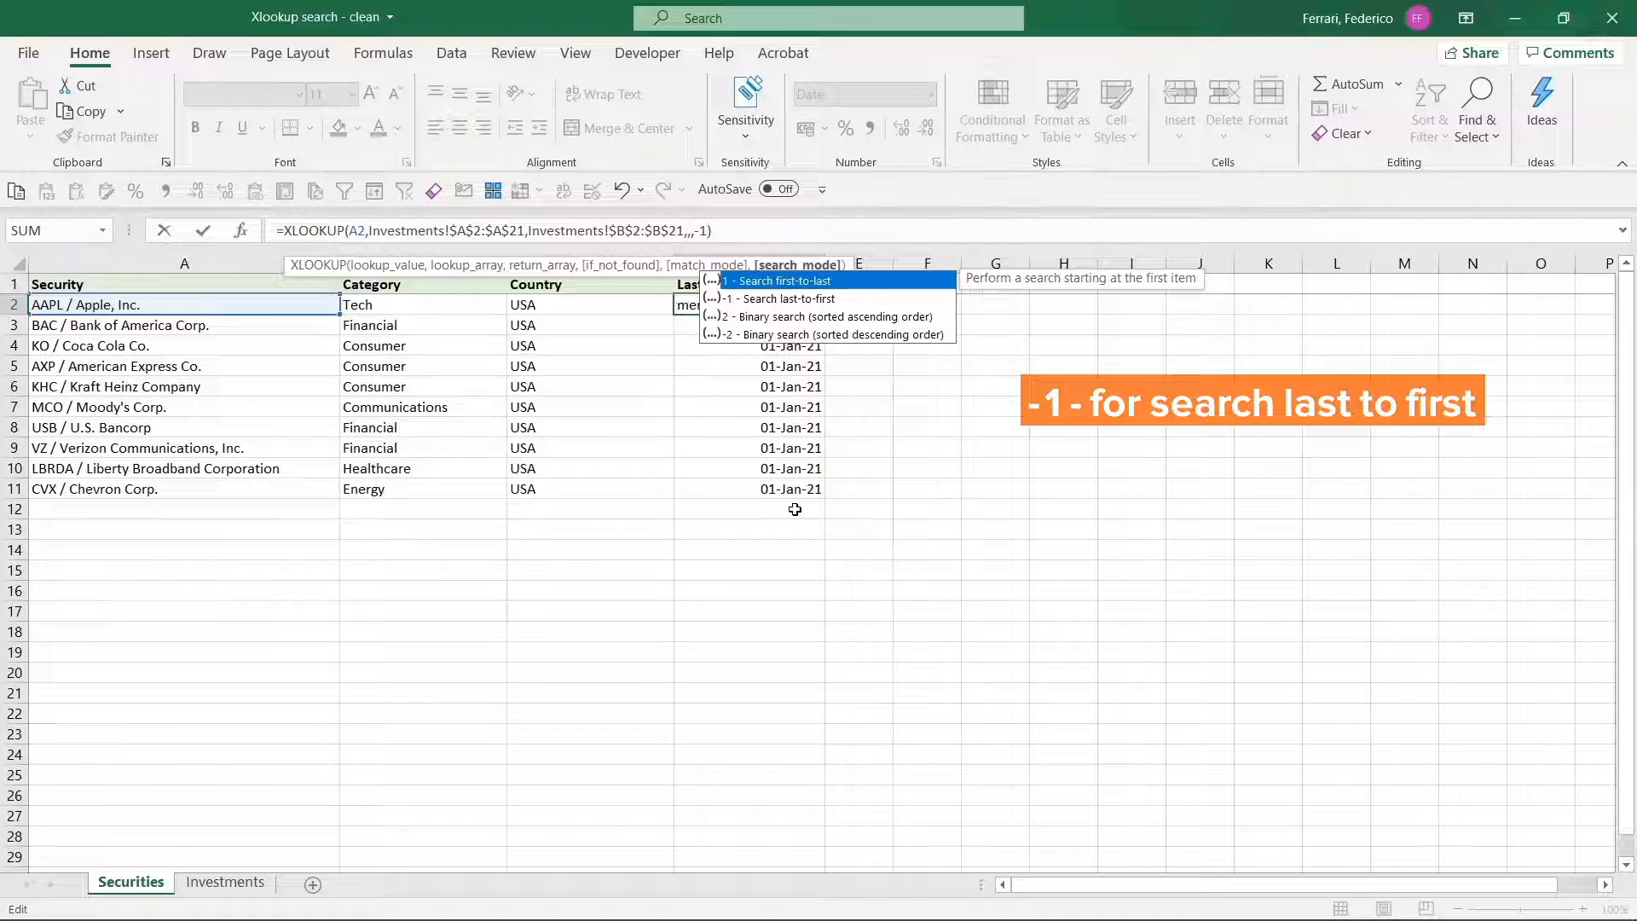
pyautogui.hotkey('ctrl', 'Return')
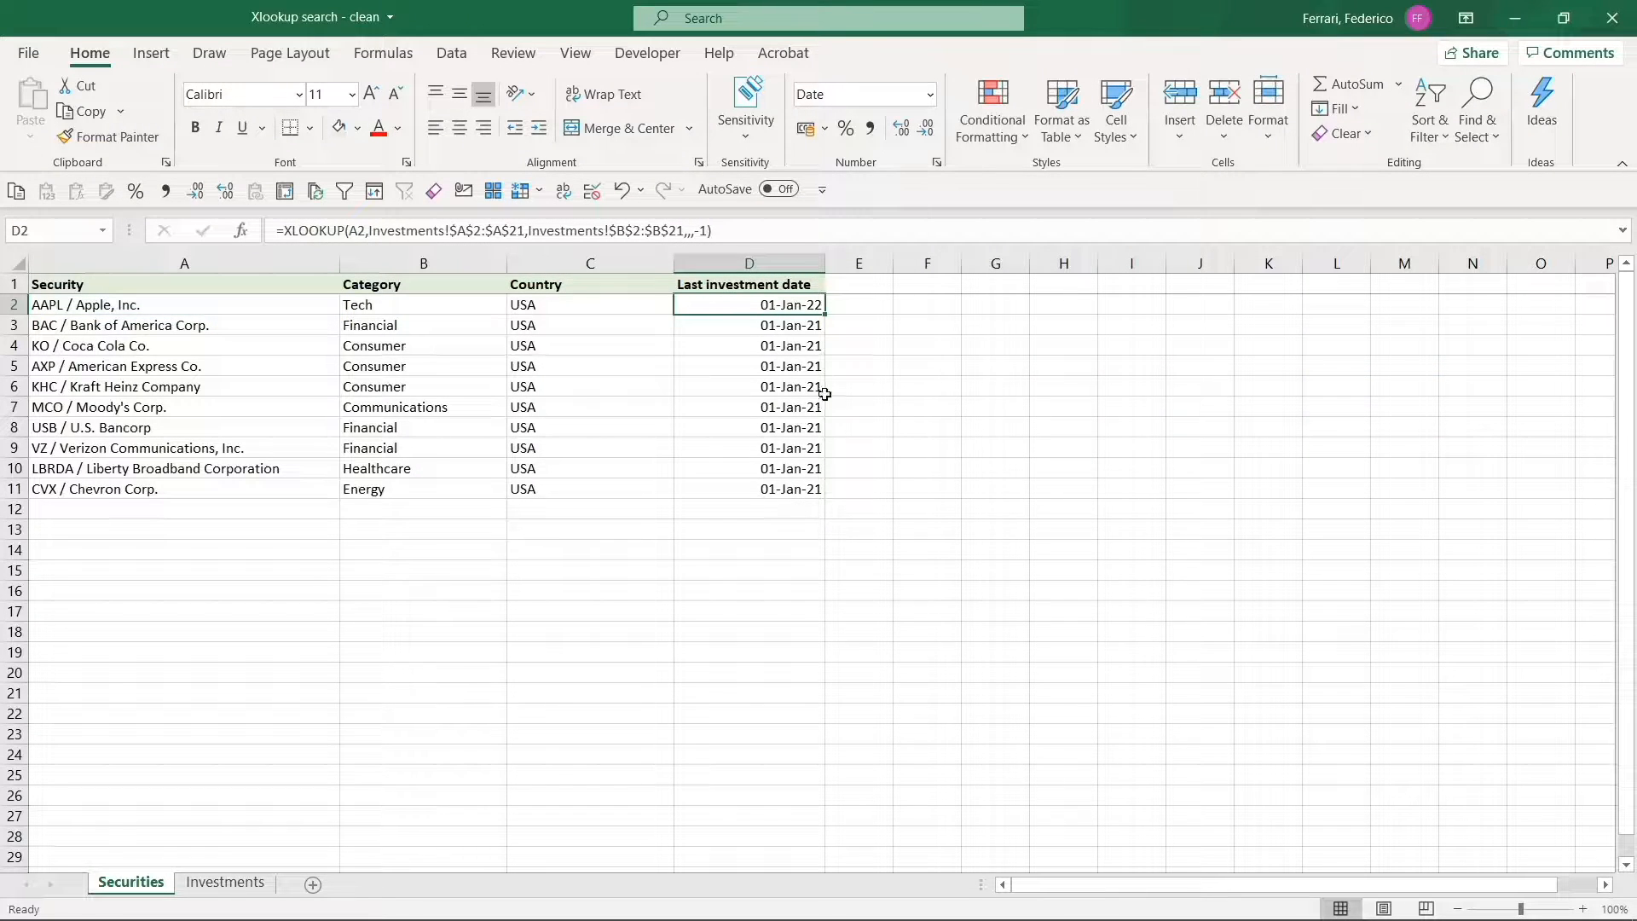
pyautogui.doubleClick(827, 313)
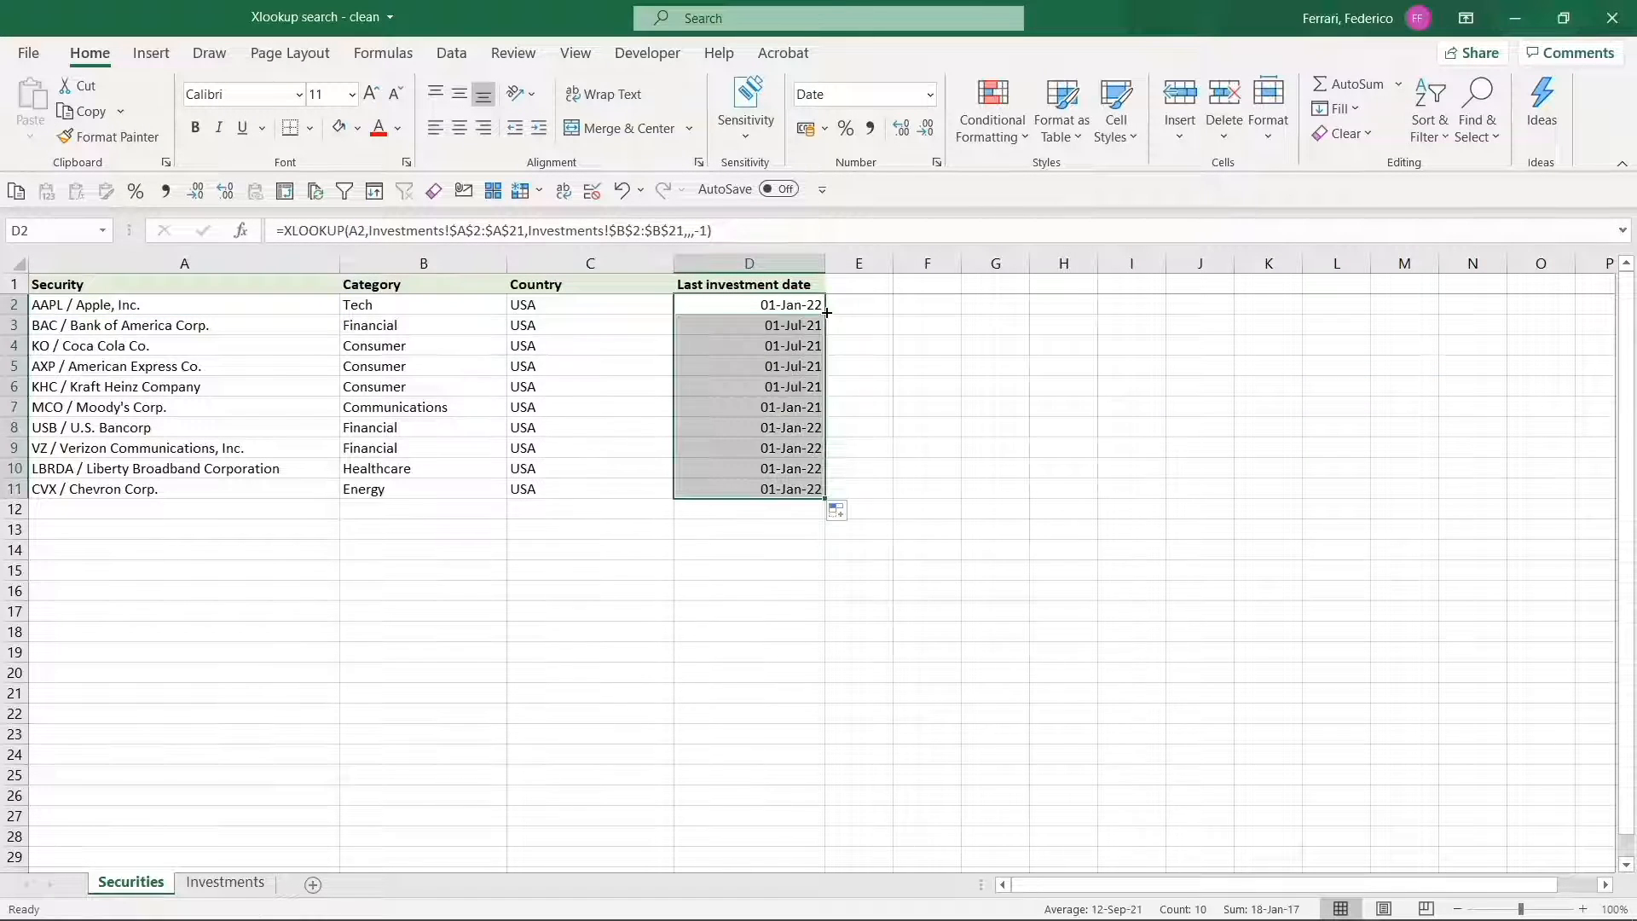
# Review the last investment dates in D2:D11, checking each group of securities that shares a date.
pyautogui.click(747, 313)
pyautogui.moveTo(747, 313); pyautogui.dragTo(733, 487)
pyautogui.click(768, 304)
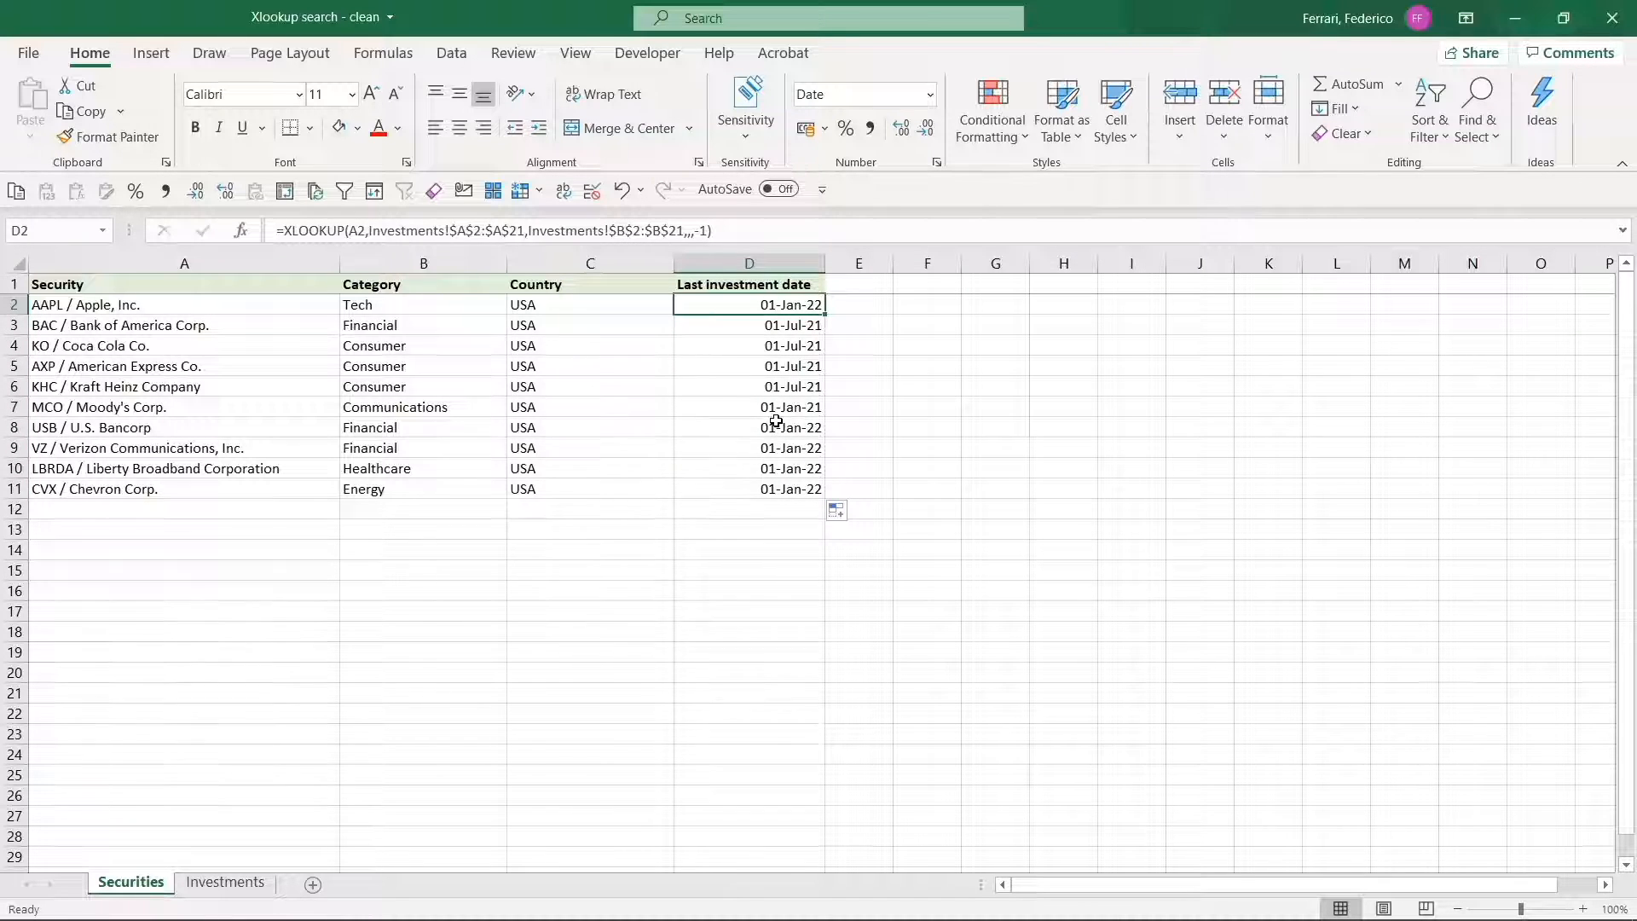
pyautogui.moveTo(764, 426); pyautogui.dragTo(758, 486)
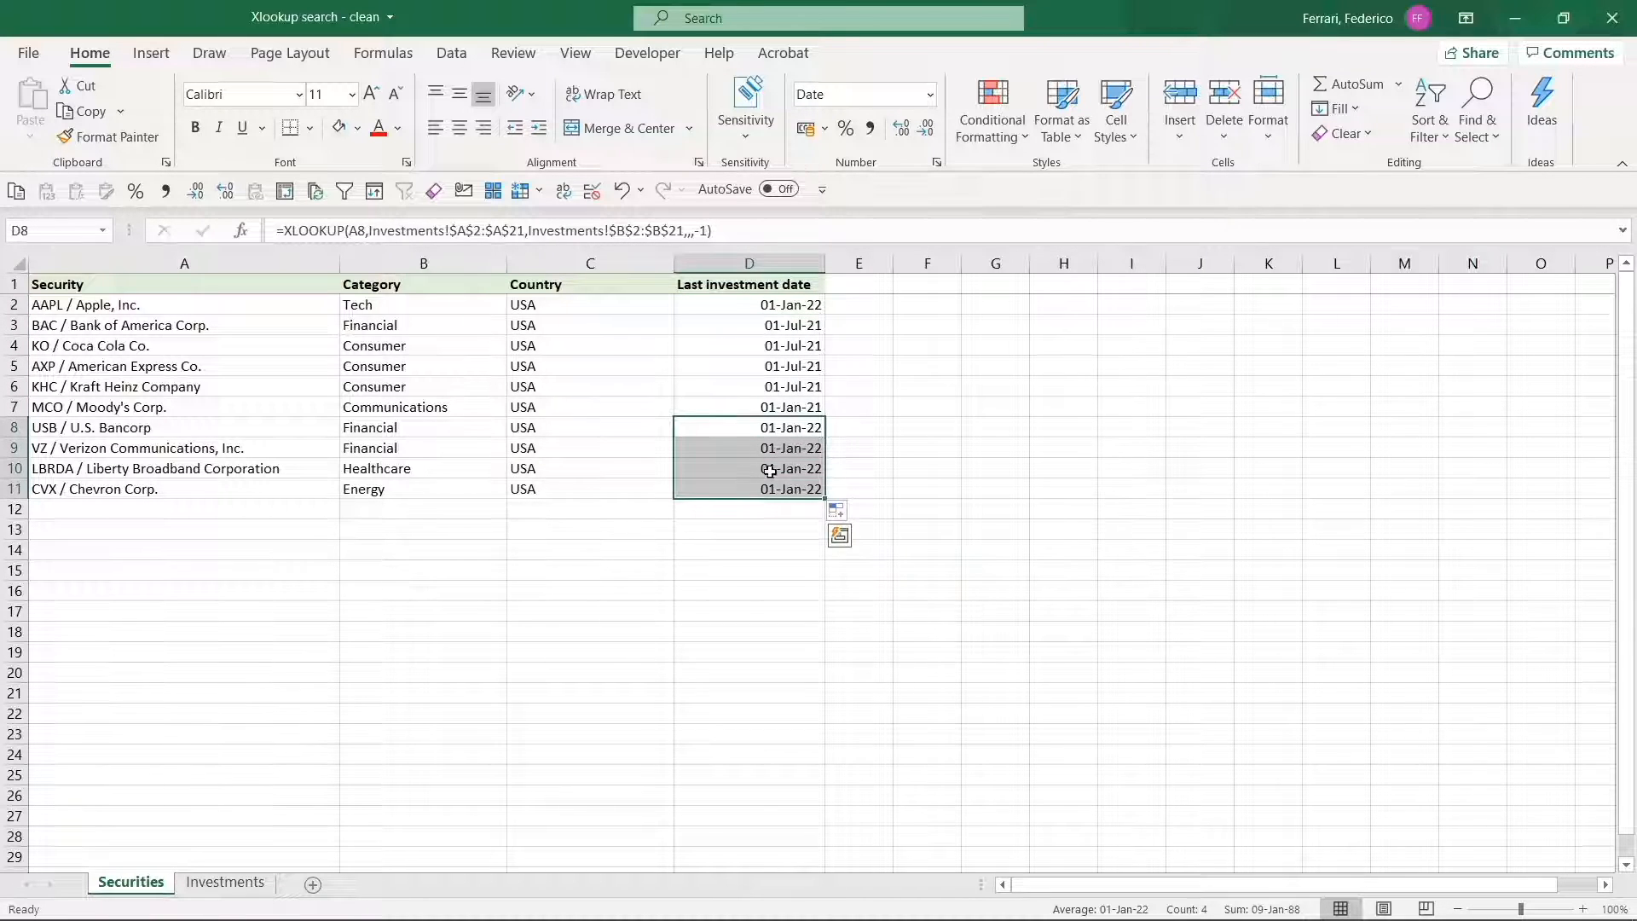
pyautogui.moveTo(764, 325); pyautogui.dragTo(760, 409)
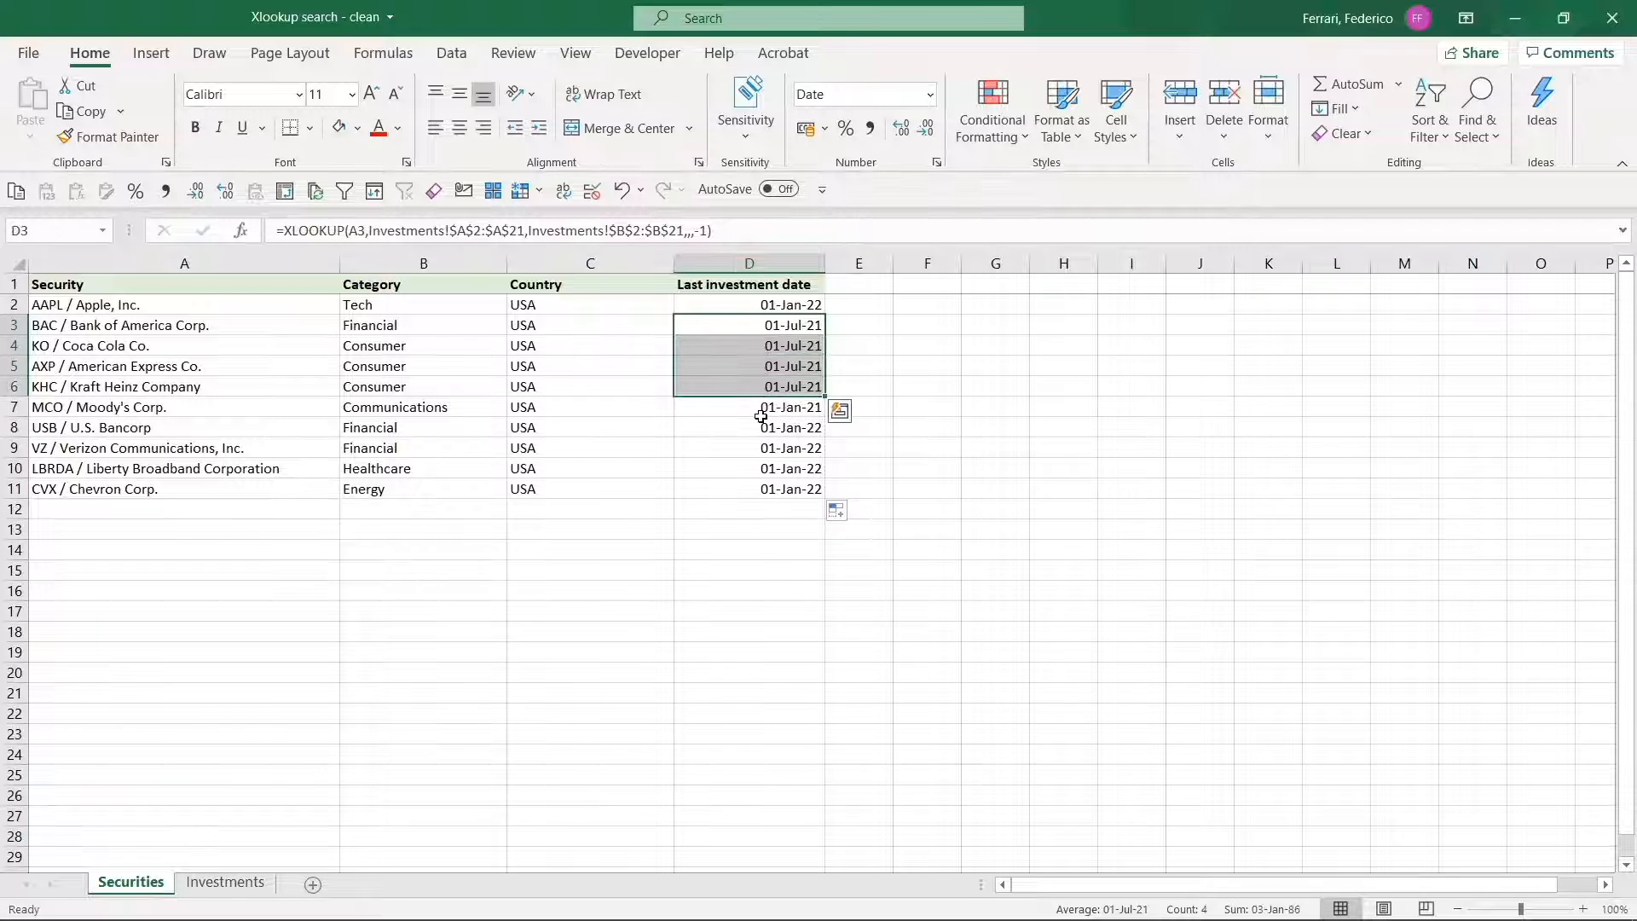
pyautogui.click(753, 407)
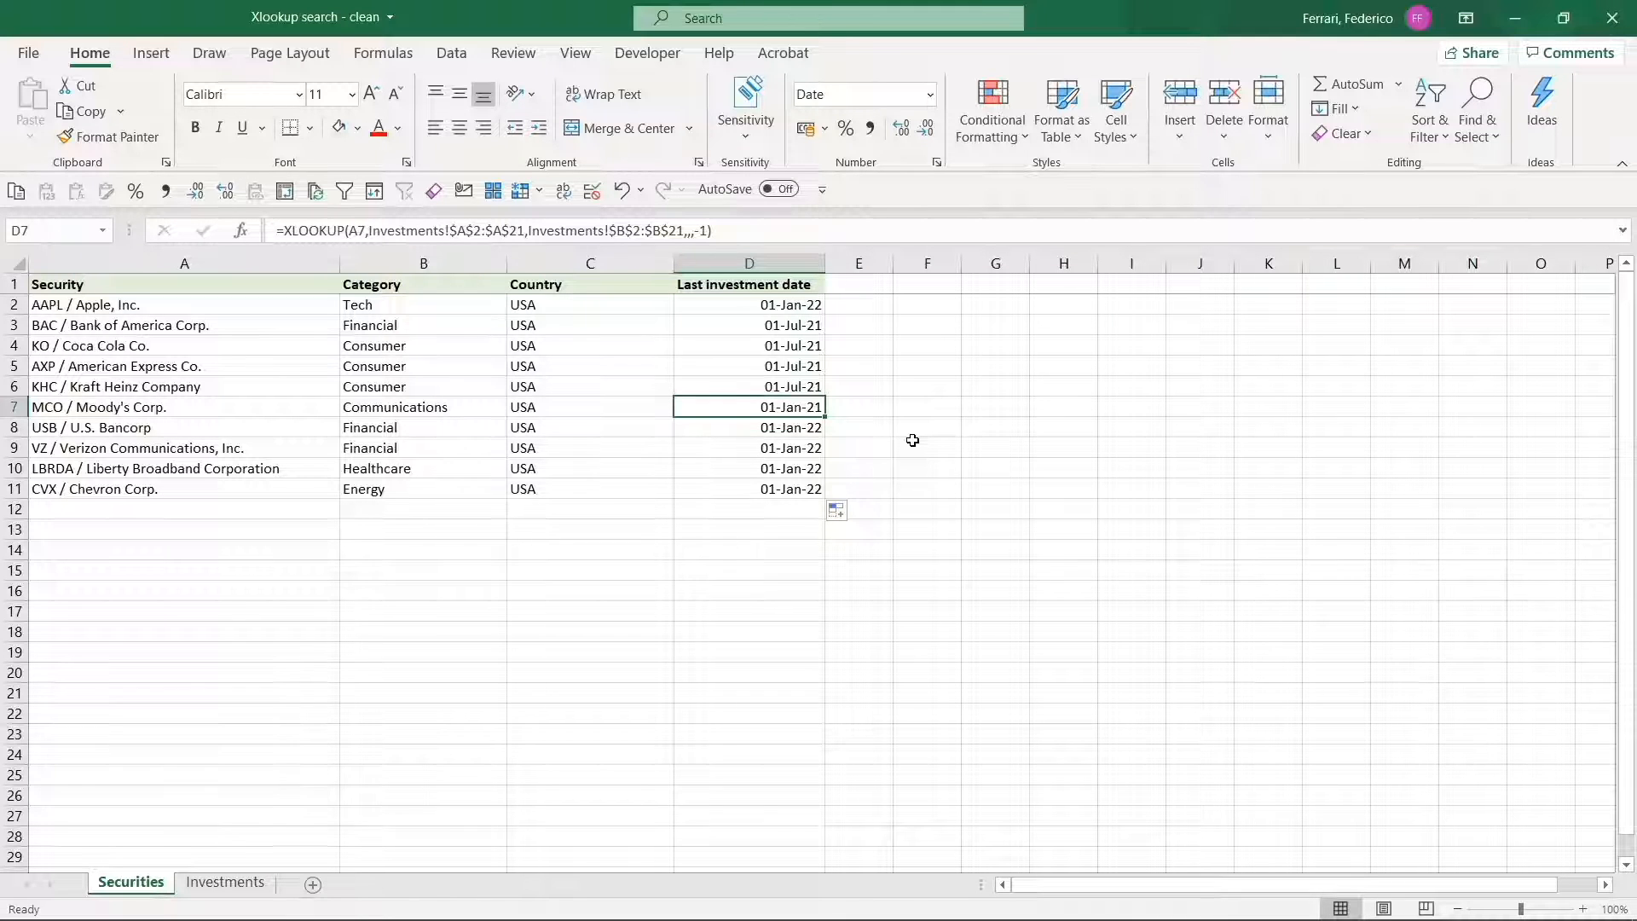
# Sort the Investments table by investment date from newest to oldest.
pyautogui.hotkey('ctrl', 'pagedown')
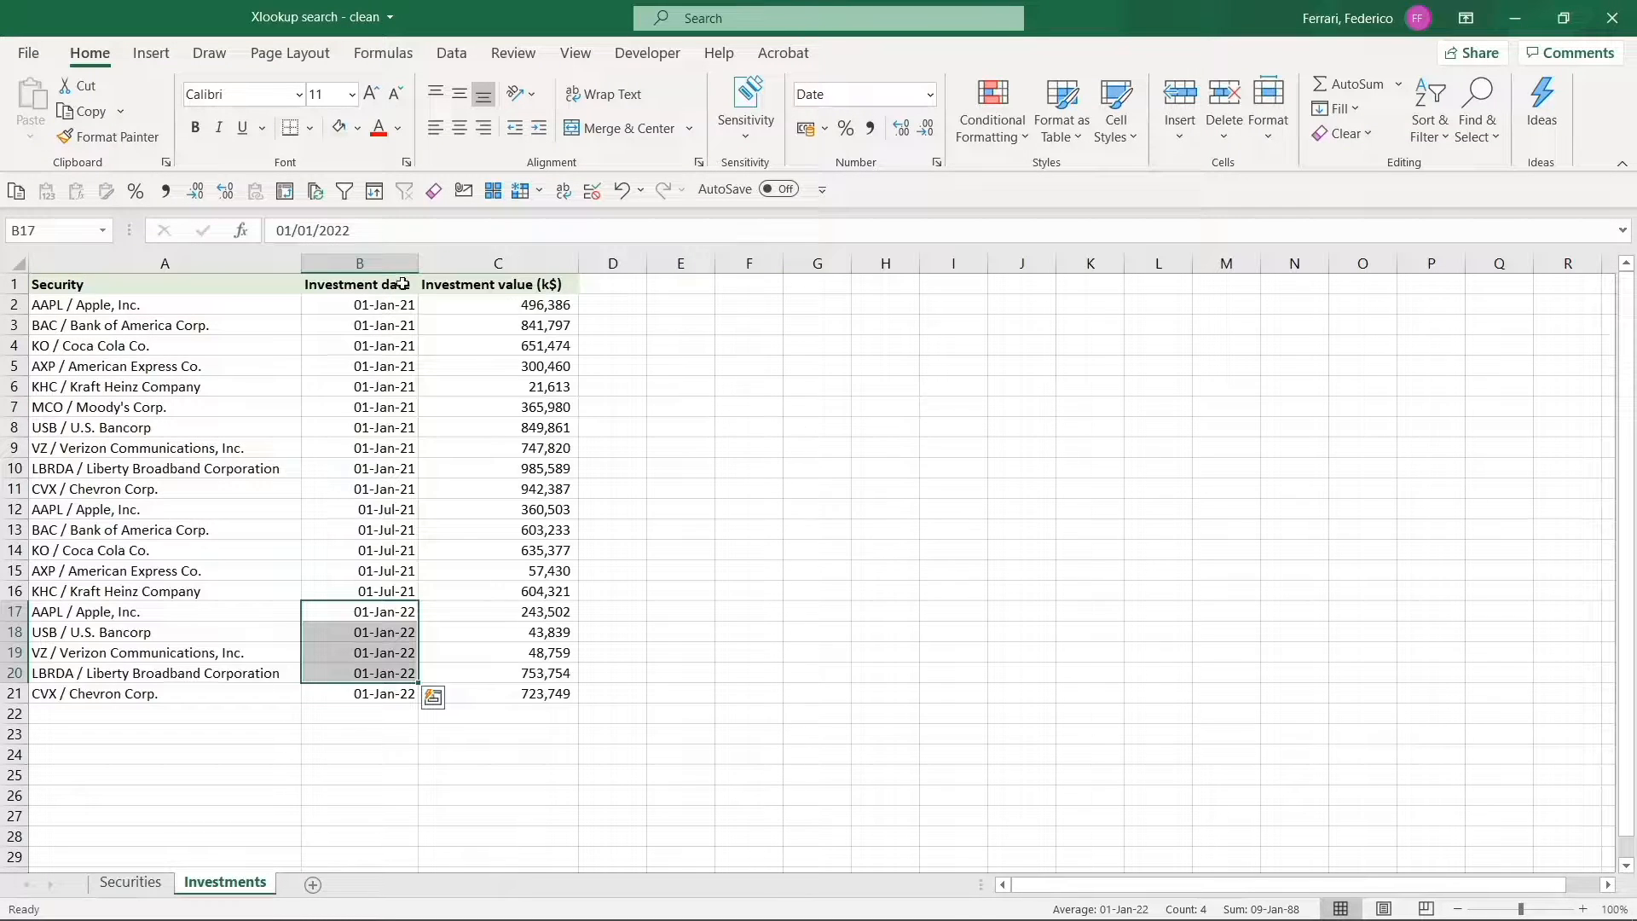
pyautogui.hotkey('ctrl', 'Up')
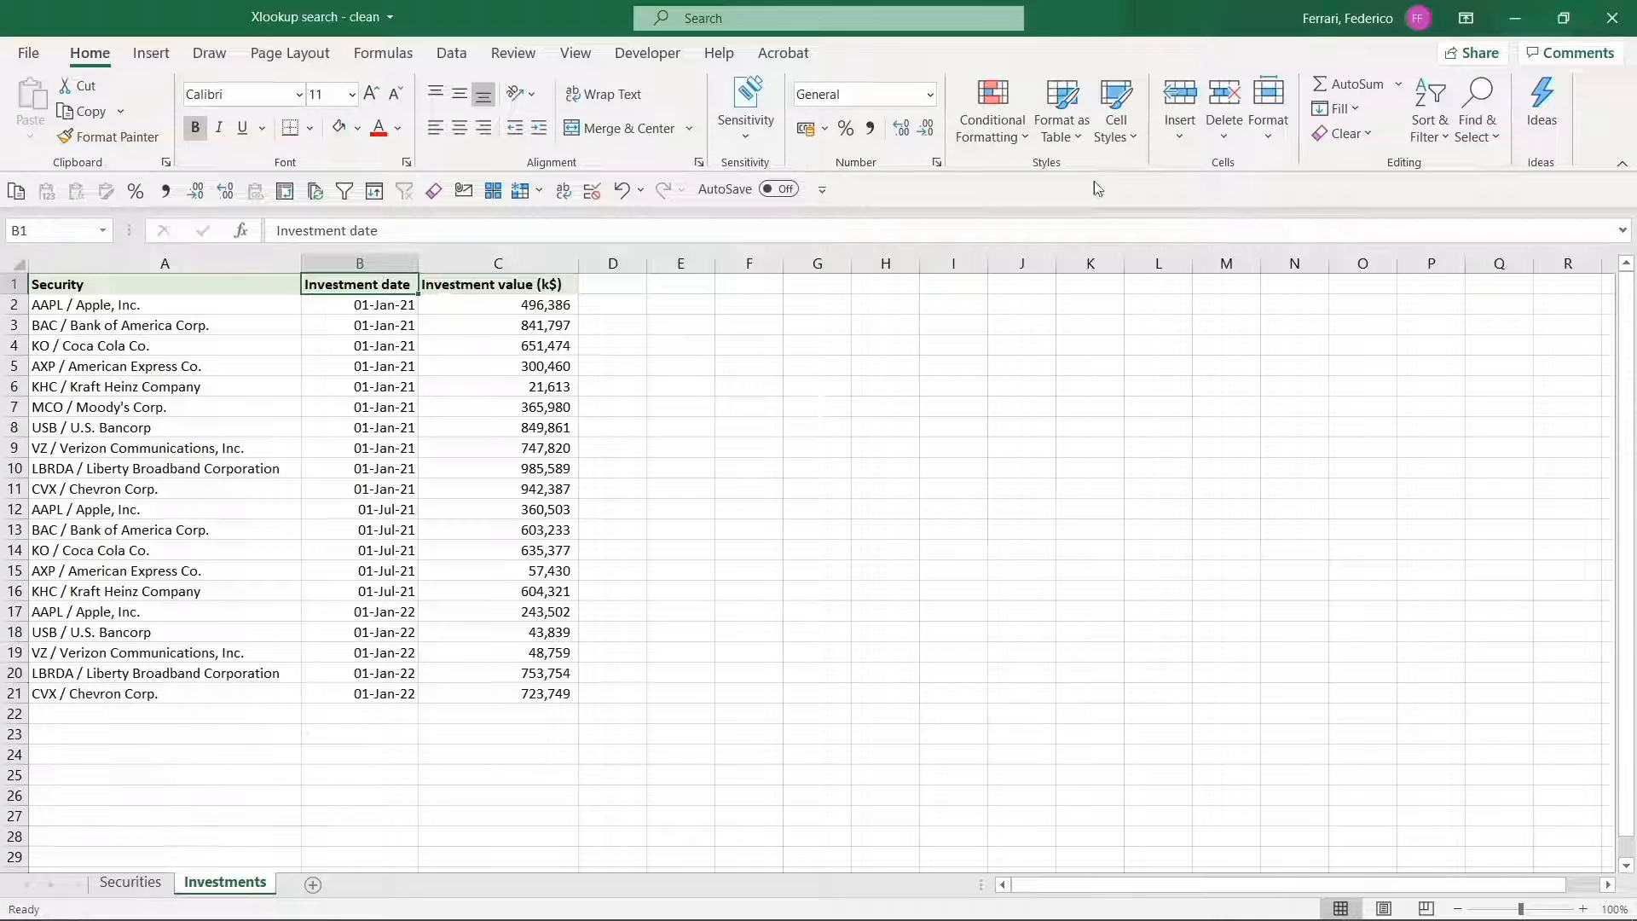
pyautogui.click(1446, 130)
pyautogui.click(1451, 206)
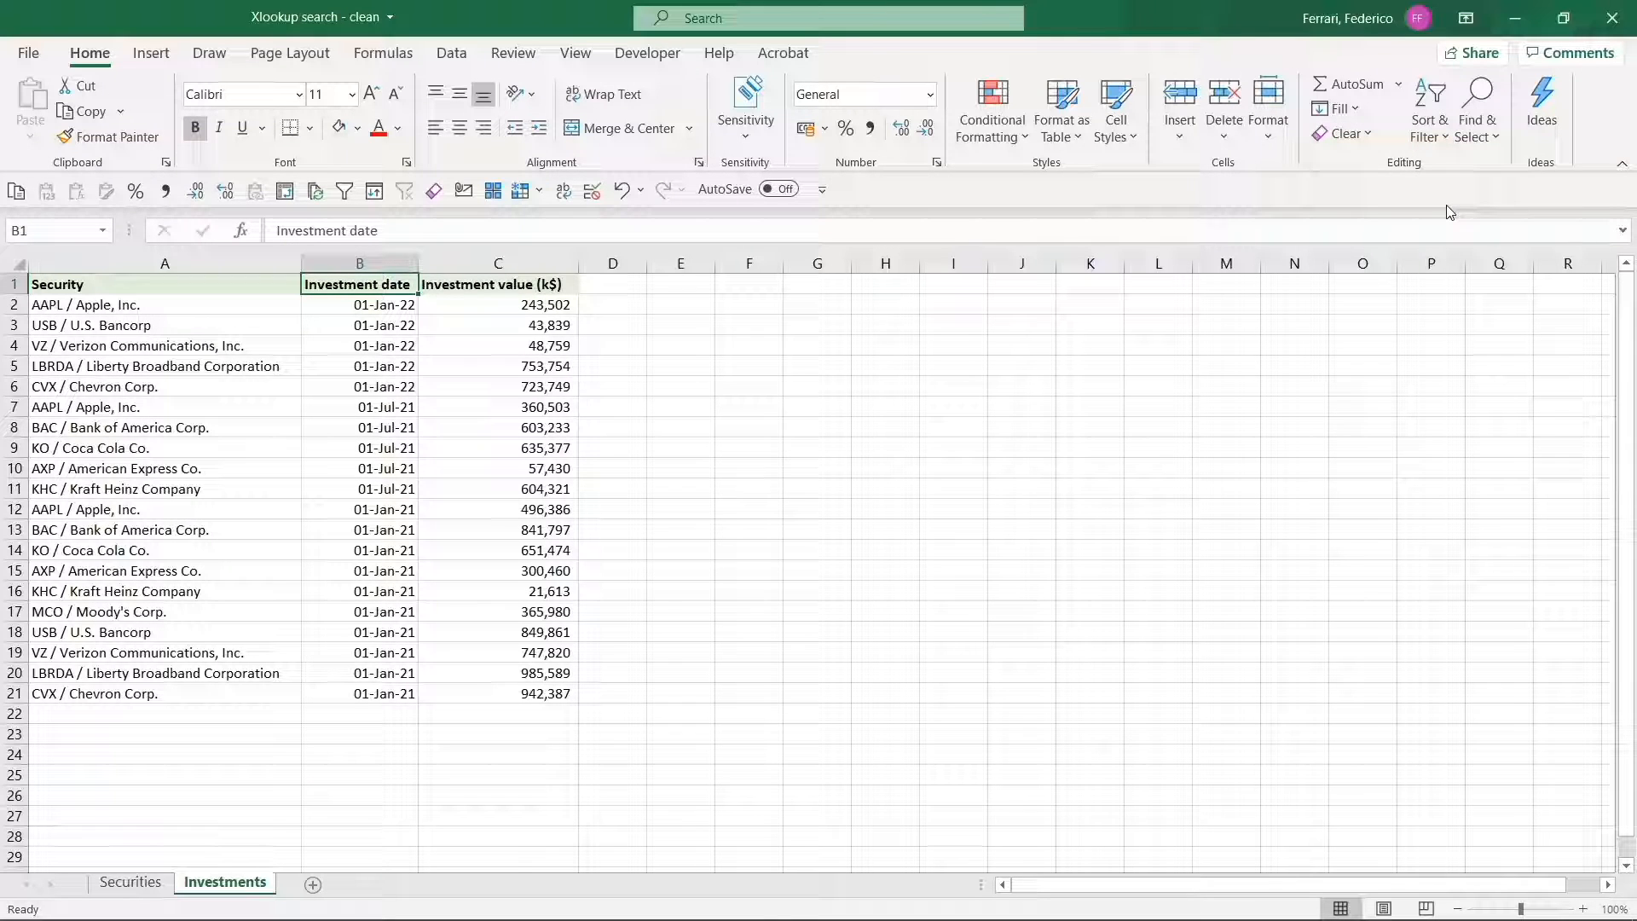
# Examine the reordered dates on the Investments sheet and their effect on the last investment dates in D2:D11 of the Securities sheet.
pyautogui.moveTo(383, 304); pyautogui.dragTo(380, 377)
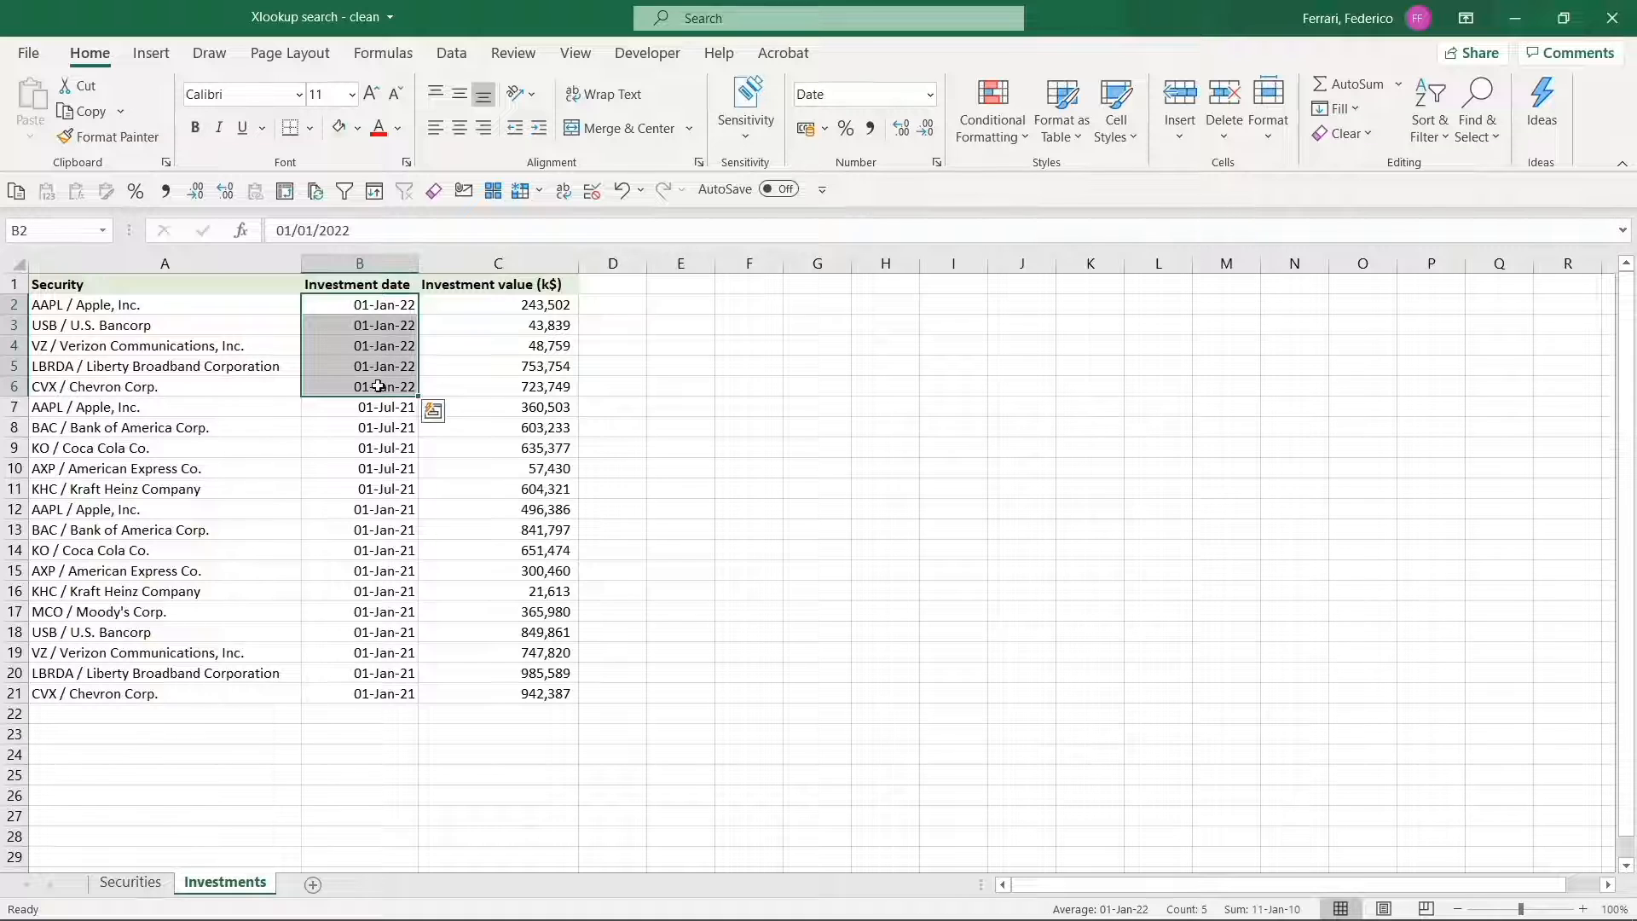
pyautogui.moveTo(384, 509); pyautogui.dragTo(383, 672)
pyautogui.moveTo(388, 489); pyautogui.dragTo(363, 685)
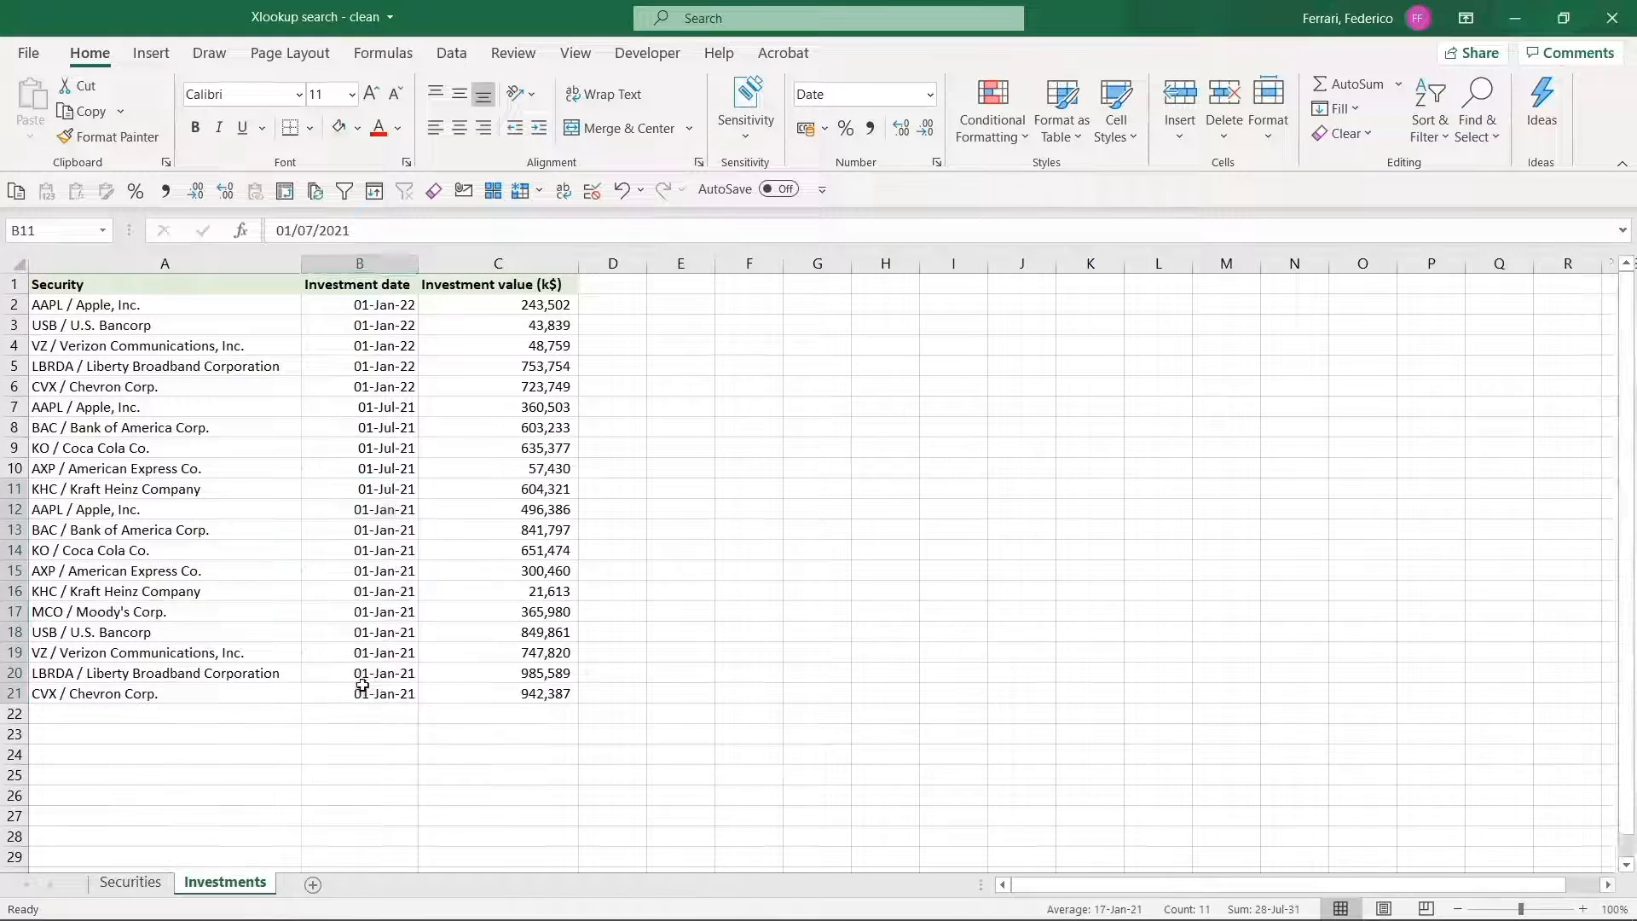
pyautogui.hotkey('ctrl', 'pageup')
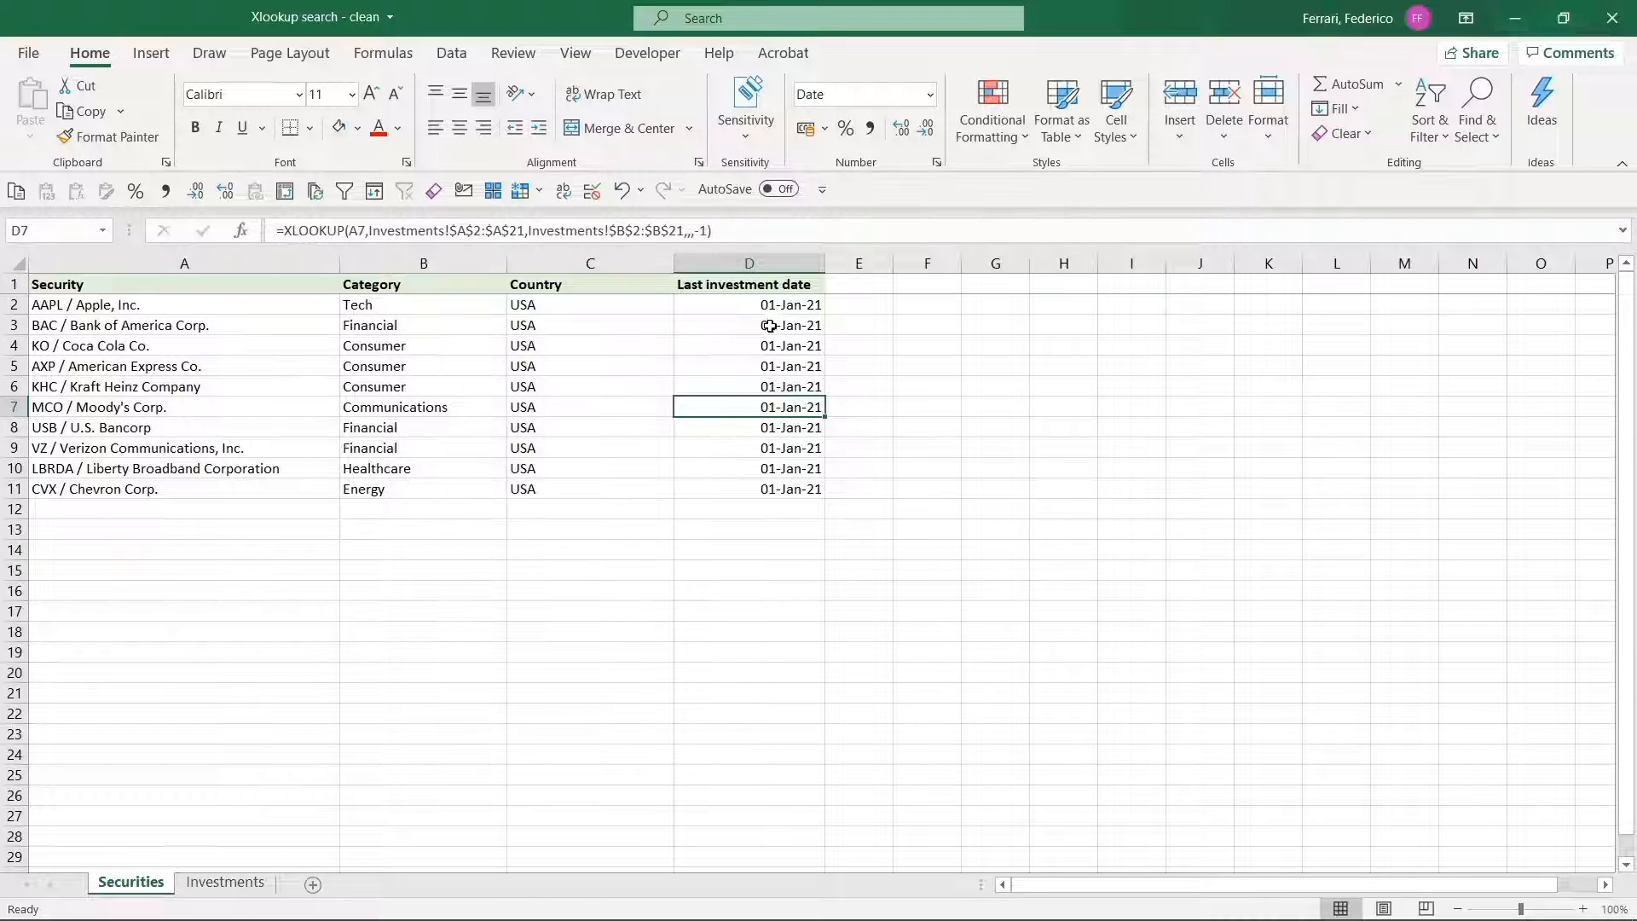
pyautogui.moveTo(772, 305); pyautogui.dragTo(758, 488)
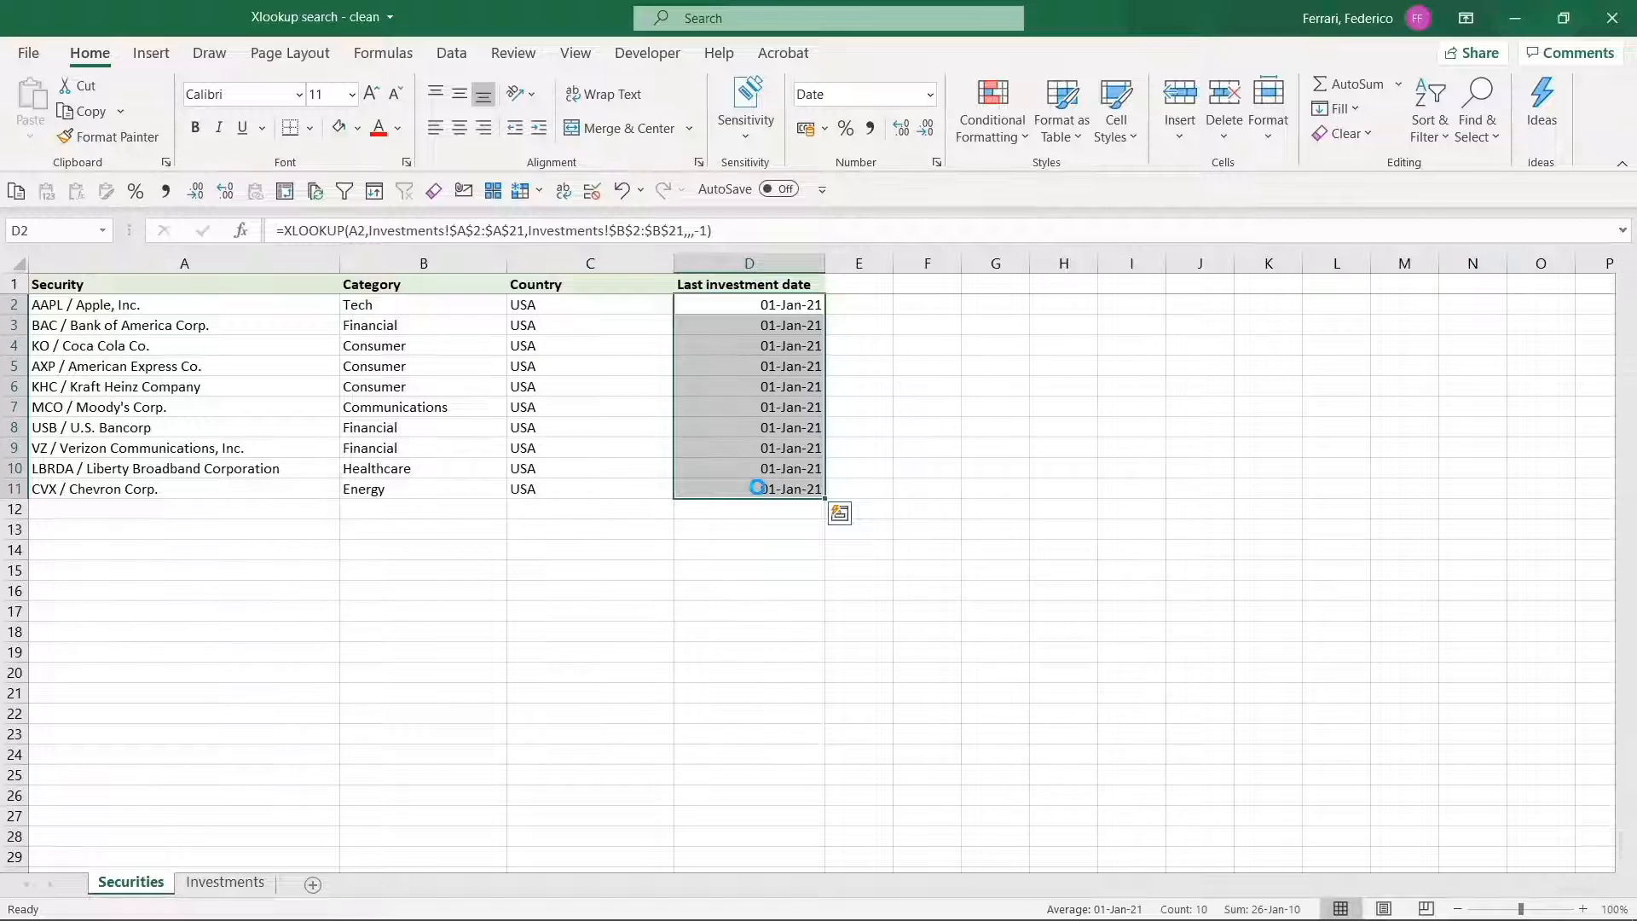
# Undo the date sort on the Investments sheet and recheck the last investment dates from D2 to D7 on the Securities sheet.
pyautogui.hotkey('ctrl', 'pagedown')
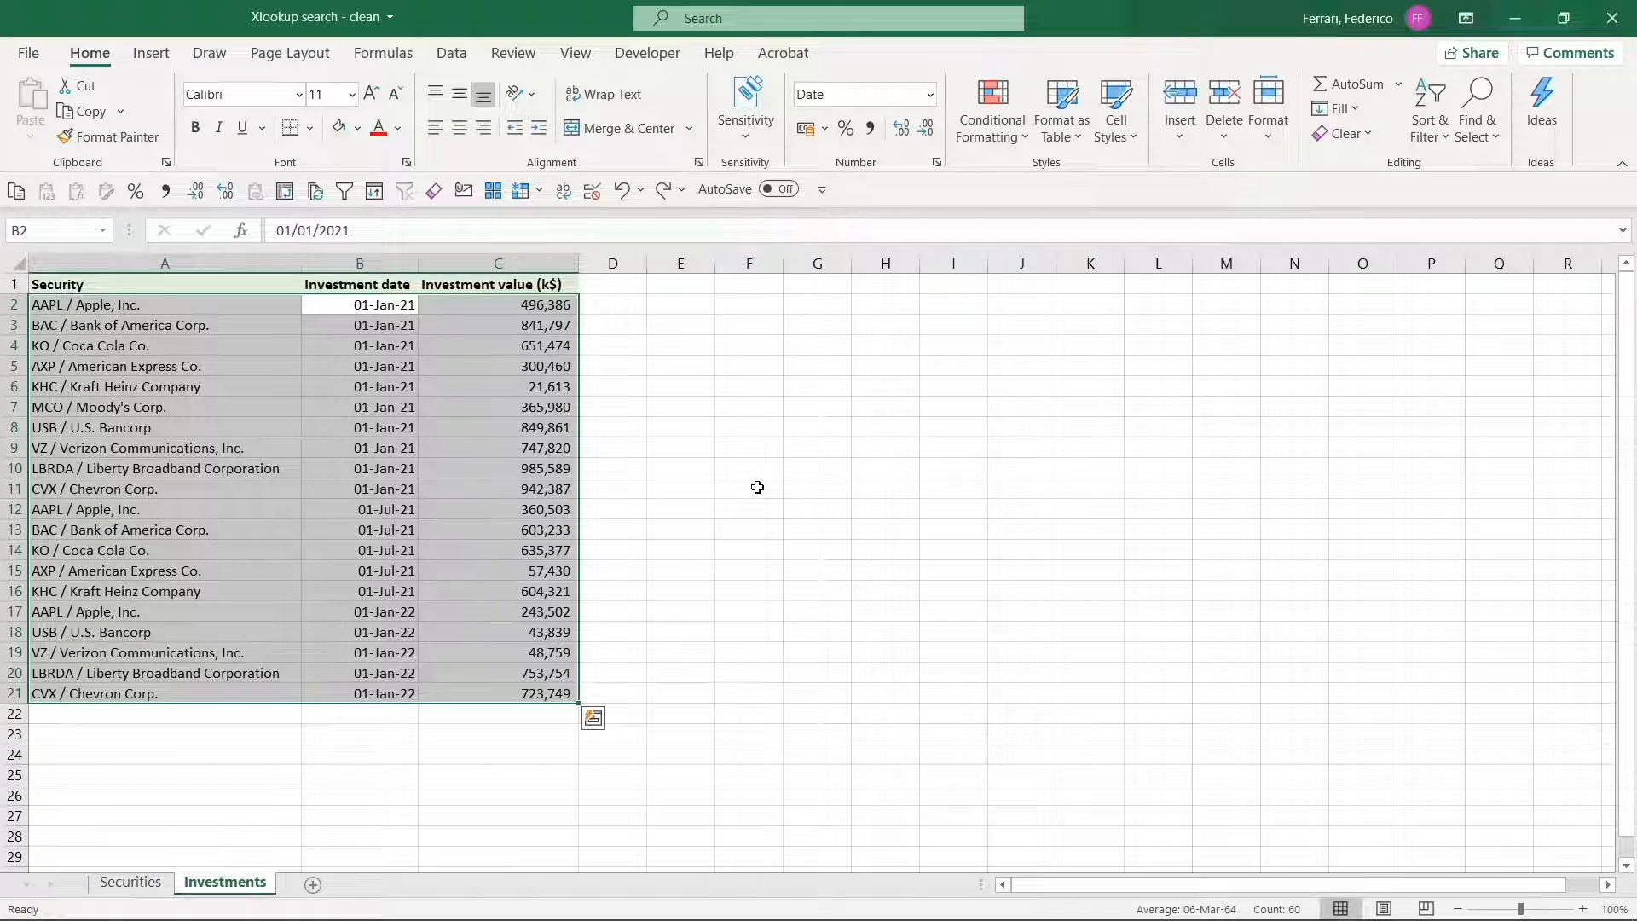
pyautogui.hotkey('ctrl', 'pageup')
pyautogui.press('Up')
pyautogui.press('Down')
pyautogui.press('Down')
pyautogui.press('Down')
pyautogui.press('Down')
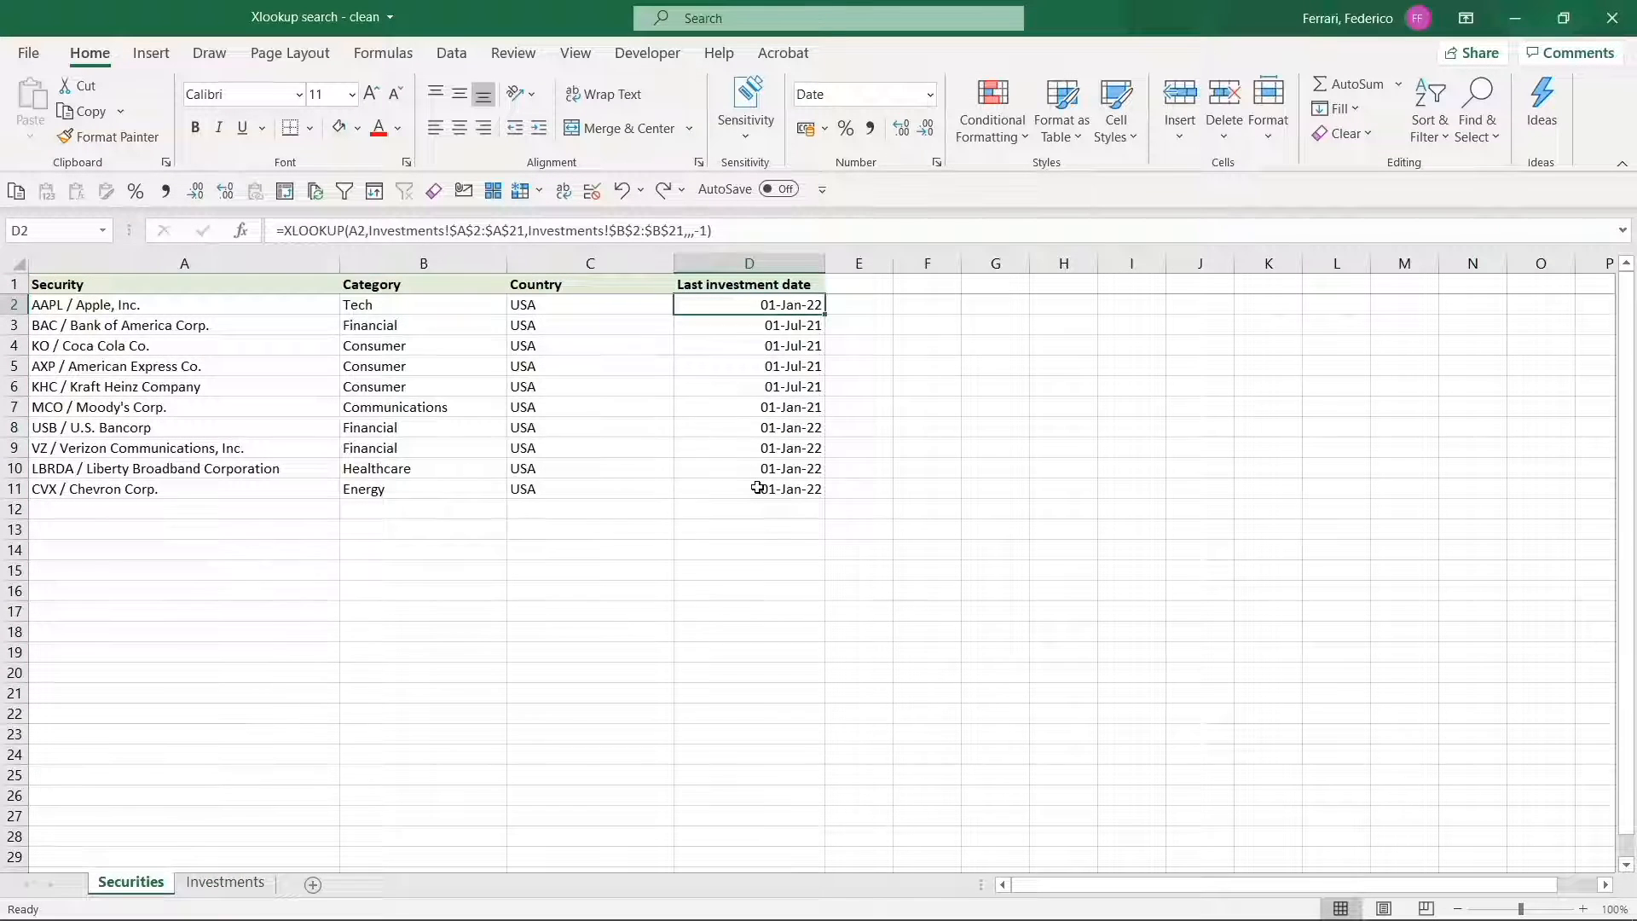
pyautogui.press('Down')
pyautogui.press('Down')
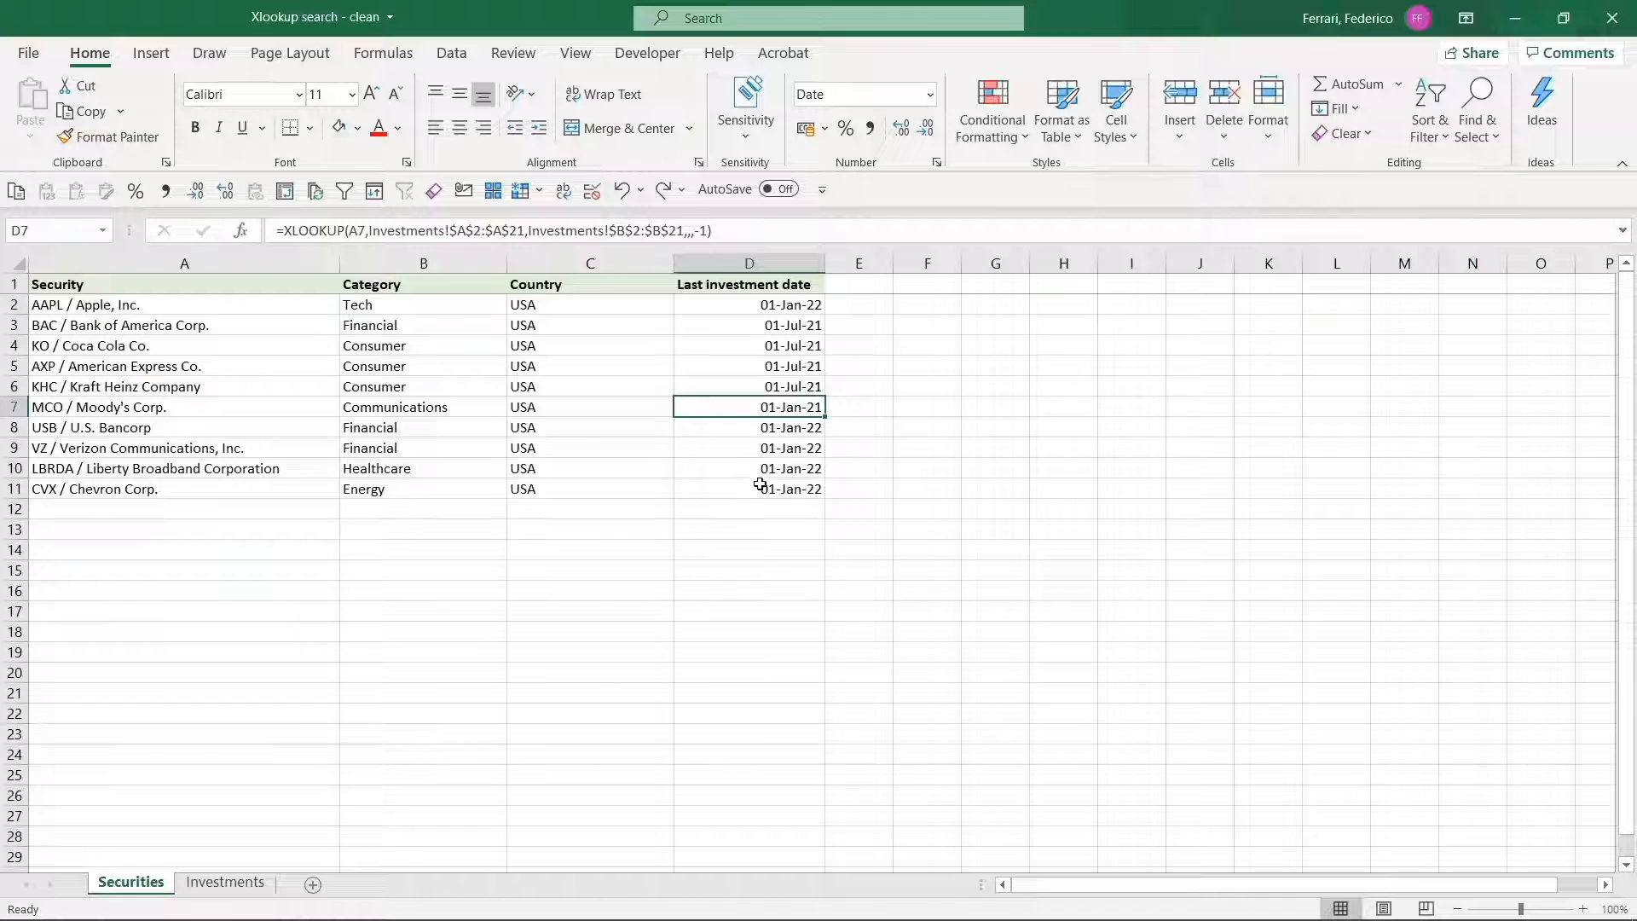
# Review the search mode options of D7's XLOOKUP and re-enter -1 (last-to-first) as the search mode.
pyautogui.click(707, 228)
pyautogui.press('BackSpace')
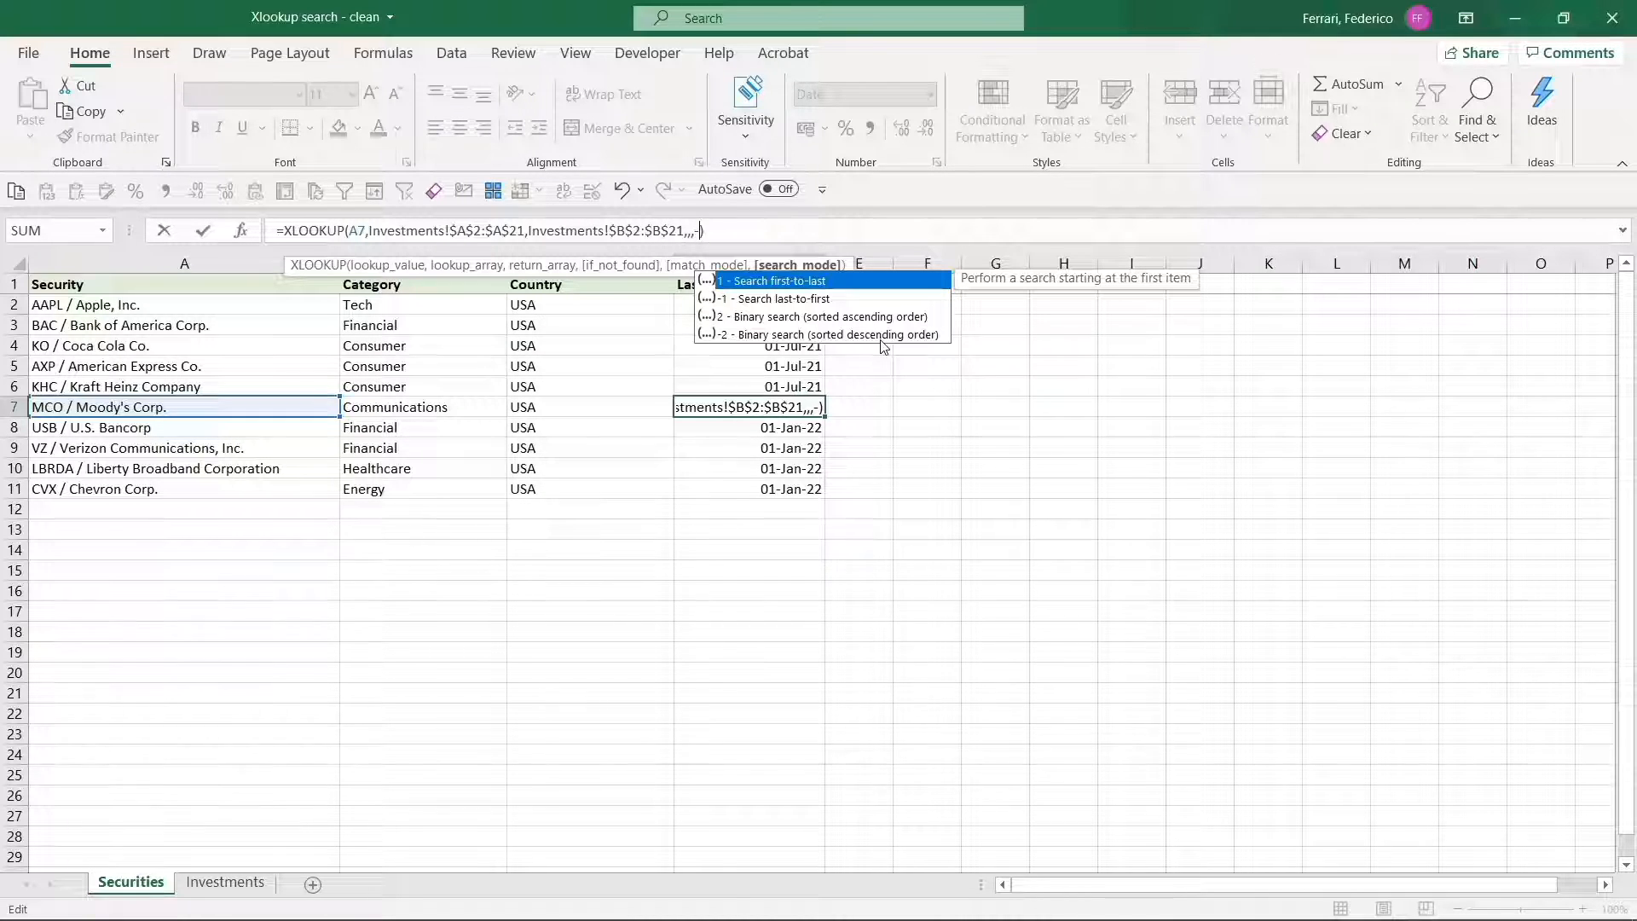
pyautogui.press('Escape')
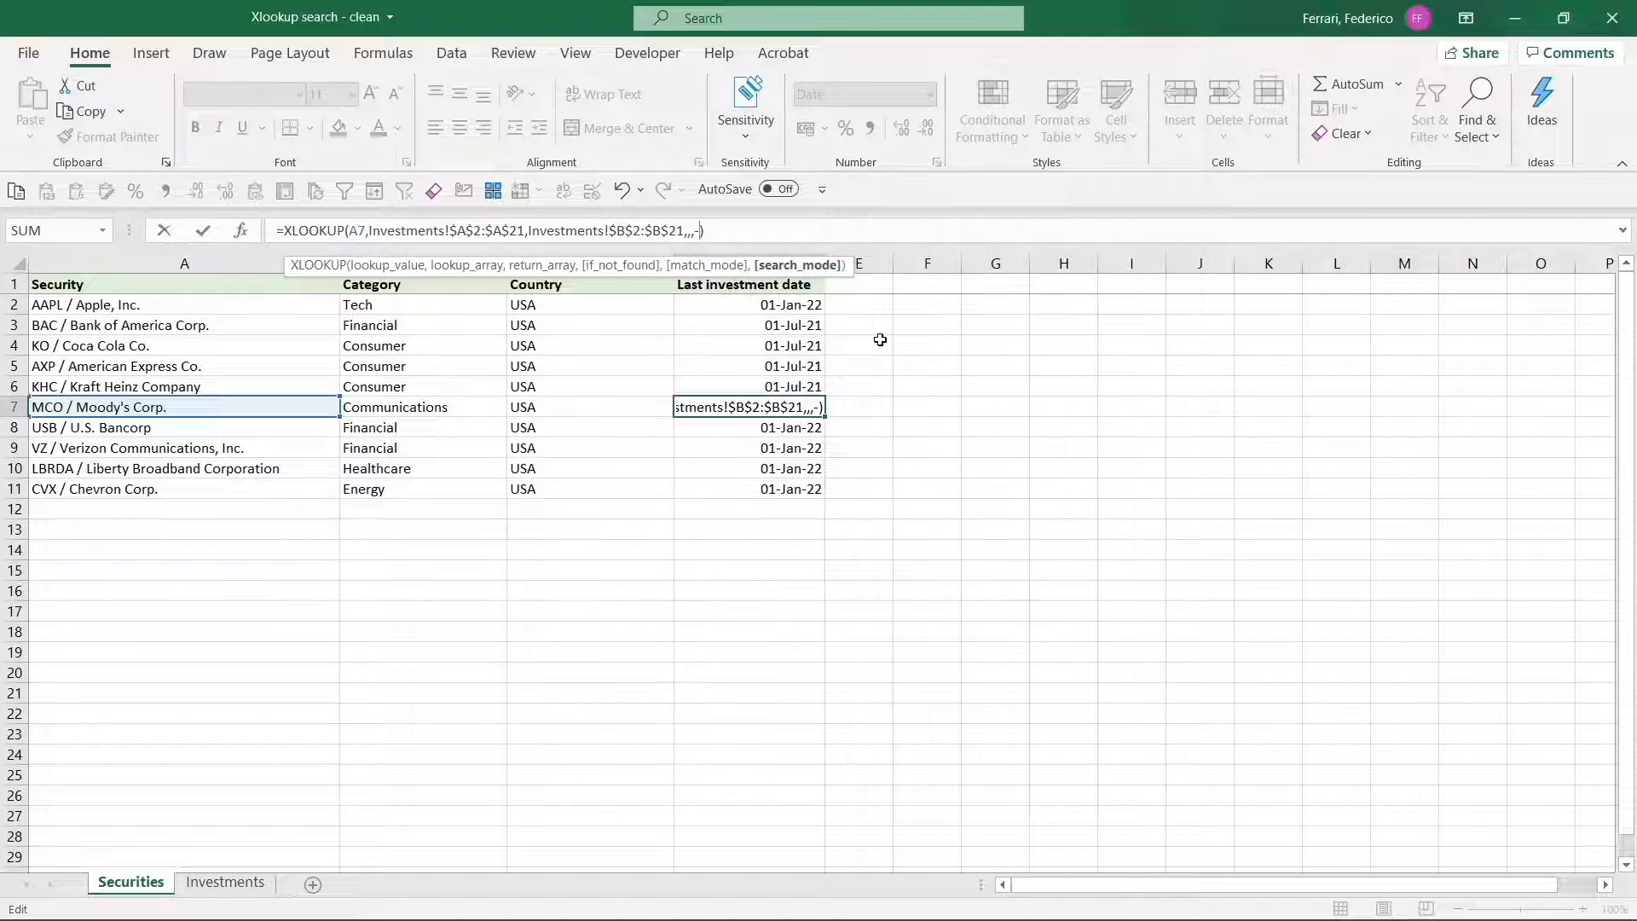
pyautogui.write('1')
pyautogui.hotkey('ctrl', 'Return')
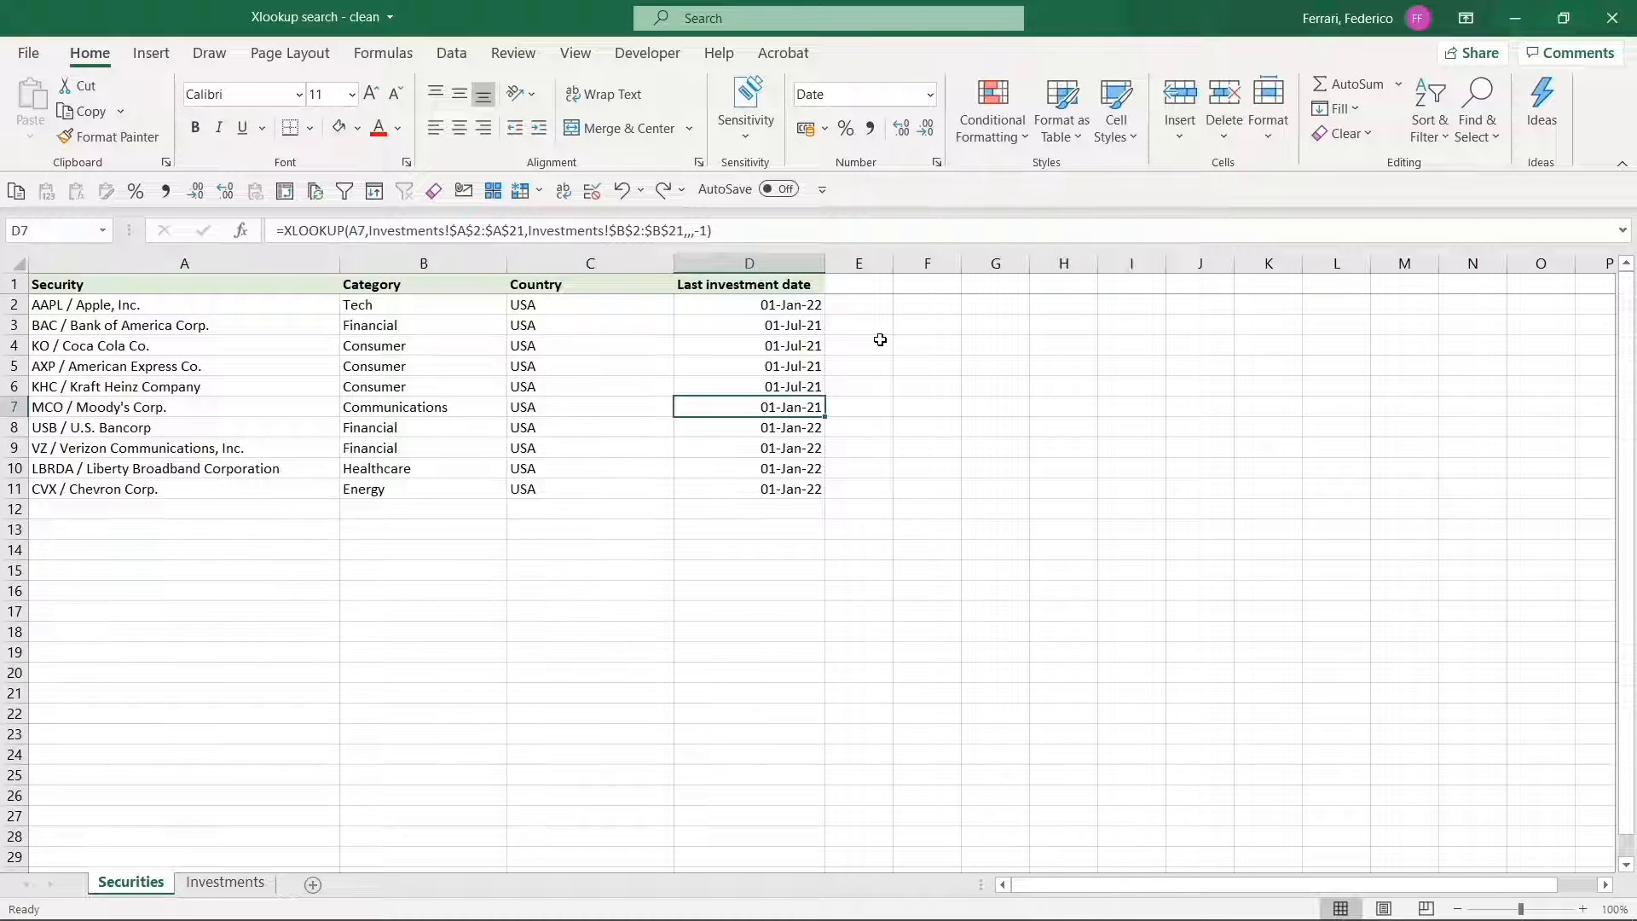